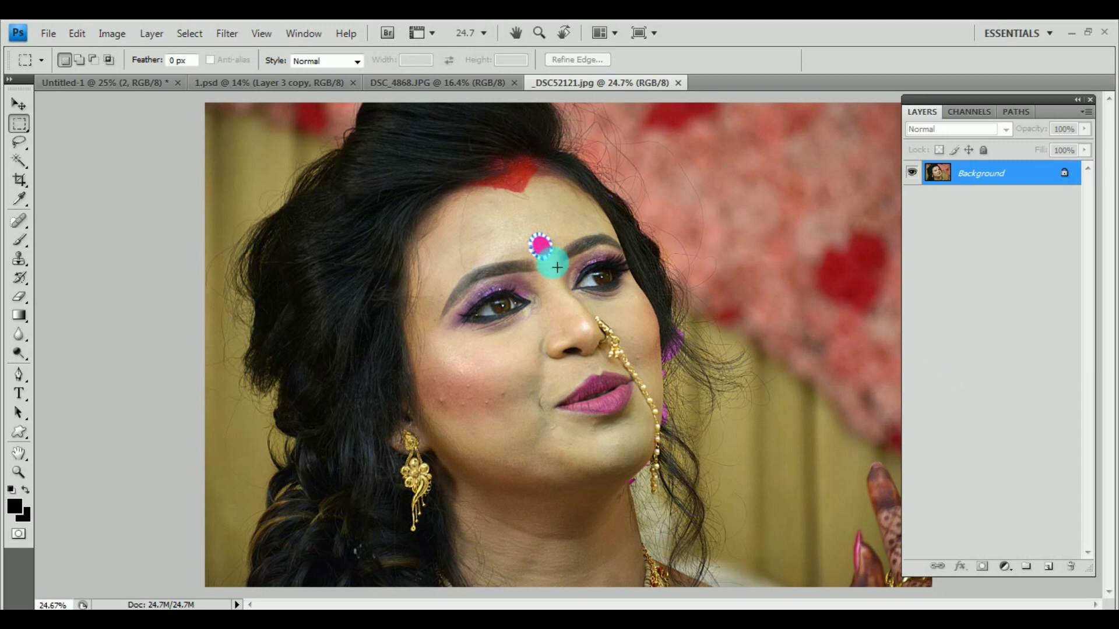
# Glance at the DSC_4868 photo, show the 1.psd Love Story spread, then switch to the Overlay folder
pyautogui.click(443, 81)
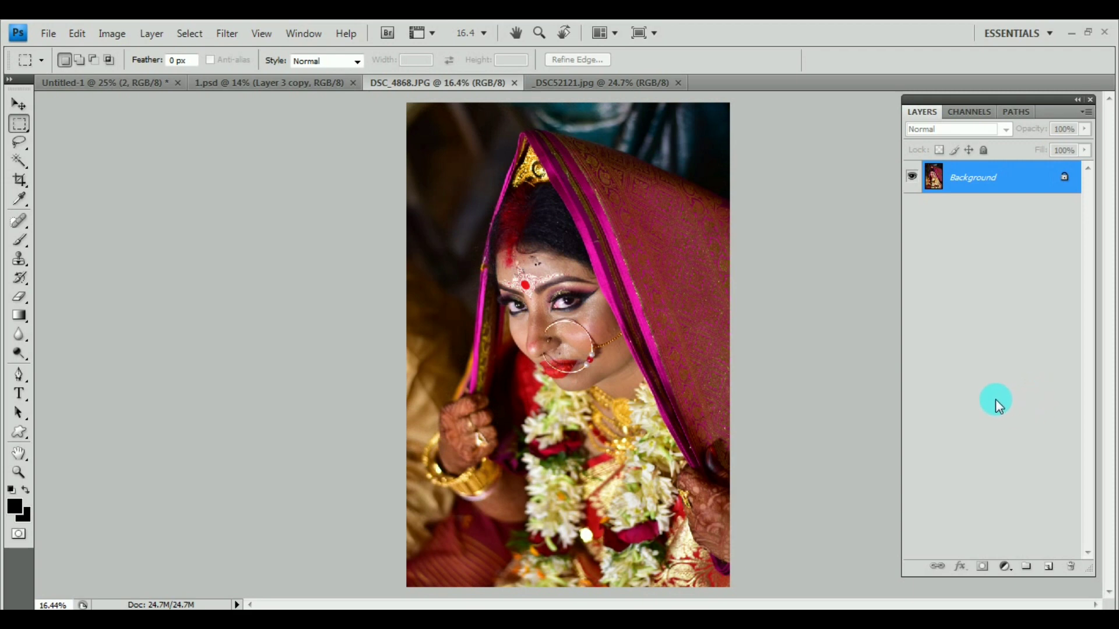
pyautogui.click(242, 84)
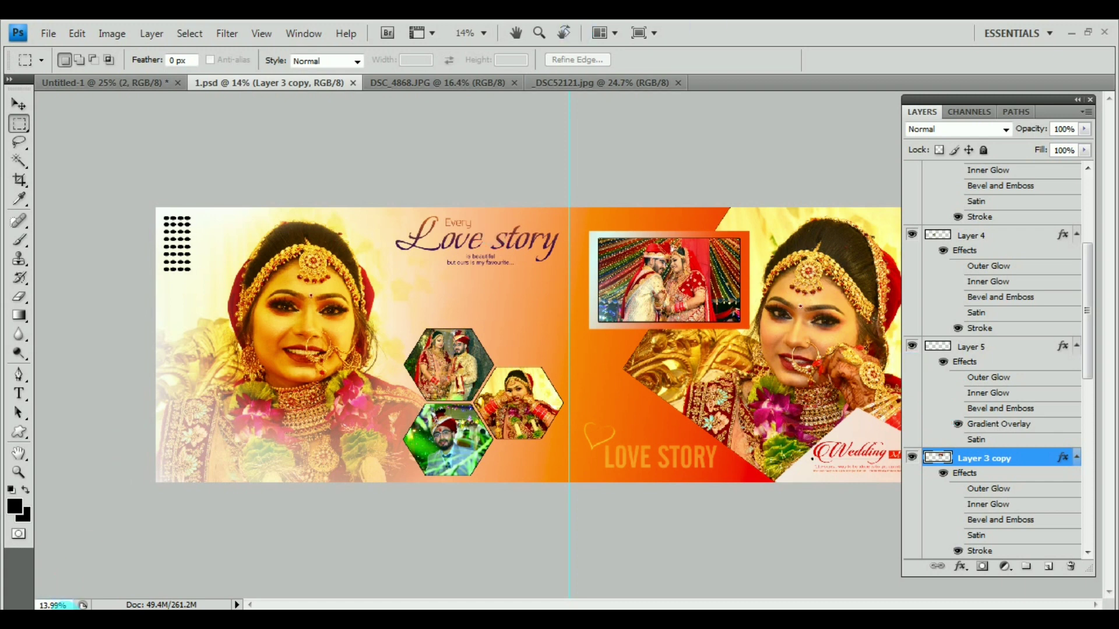
pyautogui.hotkey('alt', 'Tab')
# Open the sADHAn creation_Overlay folder full-screen with extra large thumbnails
pyautogui.doubleClick(349, 187)
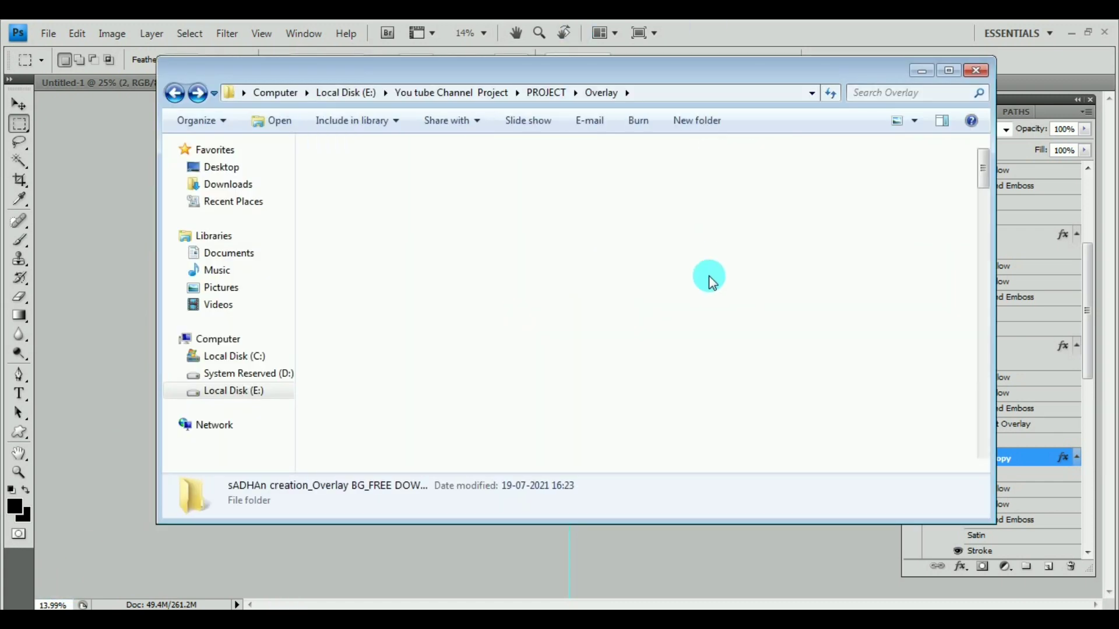
pyautogui.click(953, 70)
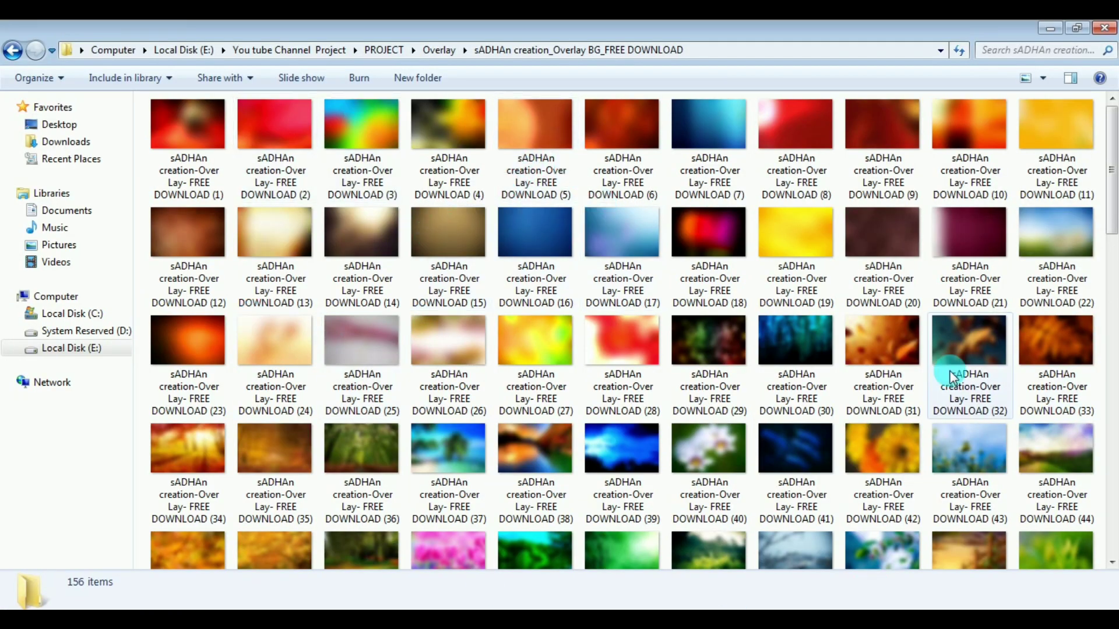
pyautogui.moveTo(72, 348)
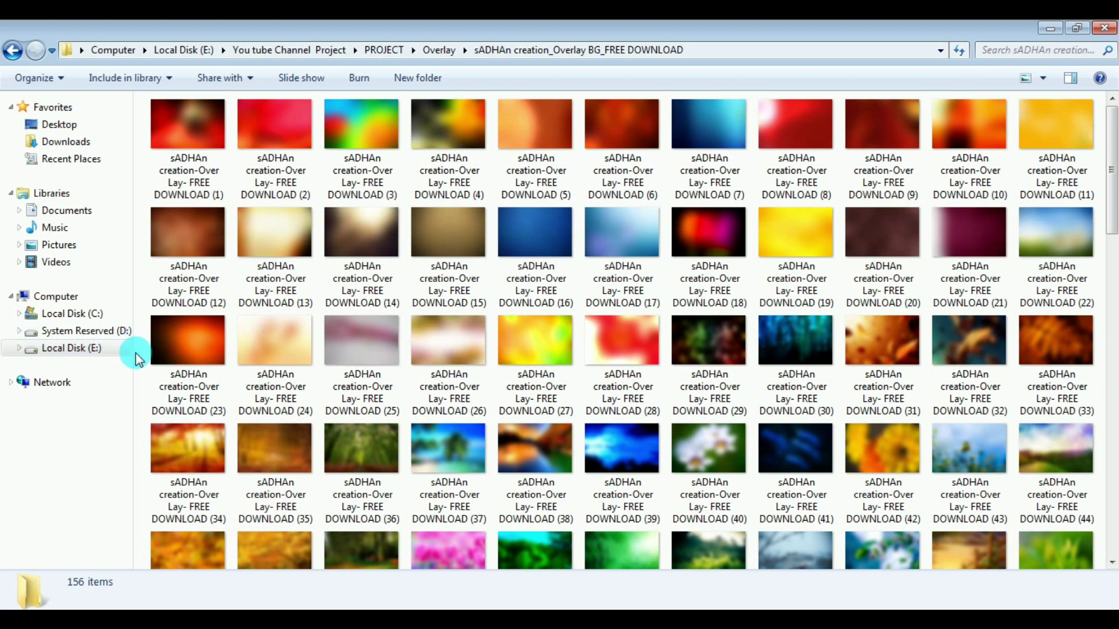
pyautogui.moveTo(134, 348); pyautogui.dragTo(67, 350)
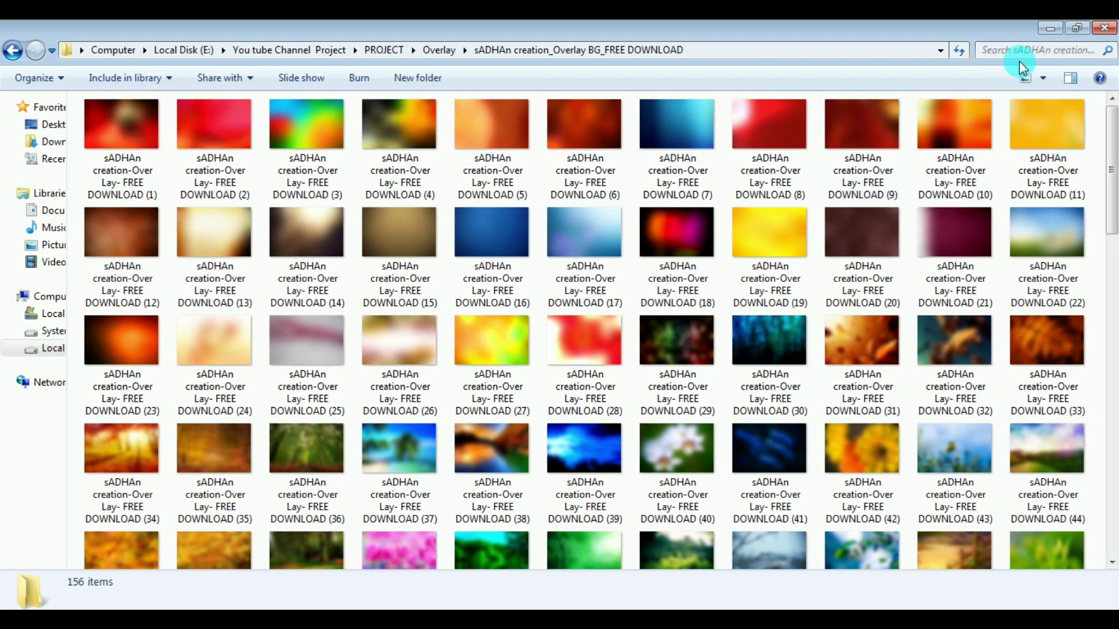
pyautogui.click(1043, 78)
pyautogui.click(1068, 51)
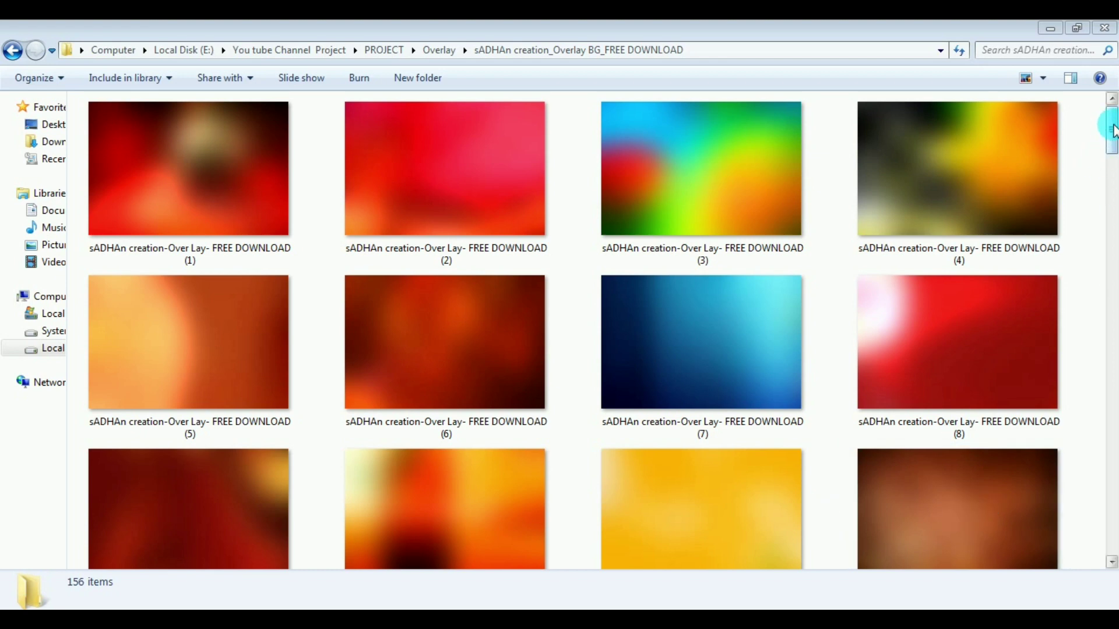
pyautogui.moveTo(1109, 138)
pyautogui.mouseDown()
pyautogui.moveTo(1078, 337)
pyautogui.moveTo(1085, 581)
pyautogui.moveTo(1113, 56)
pyautogui.mouseUp()
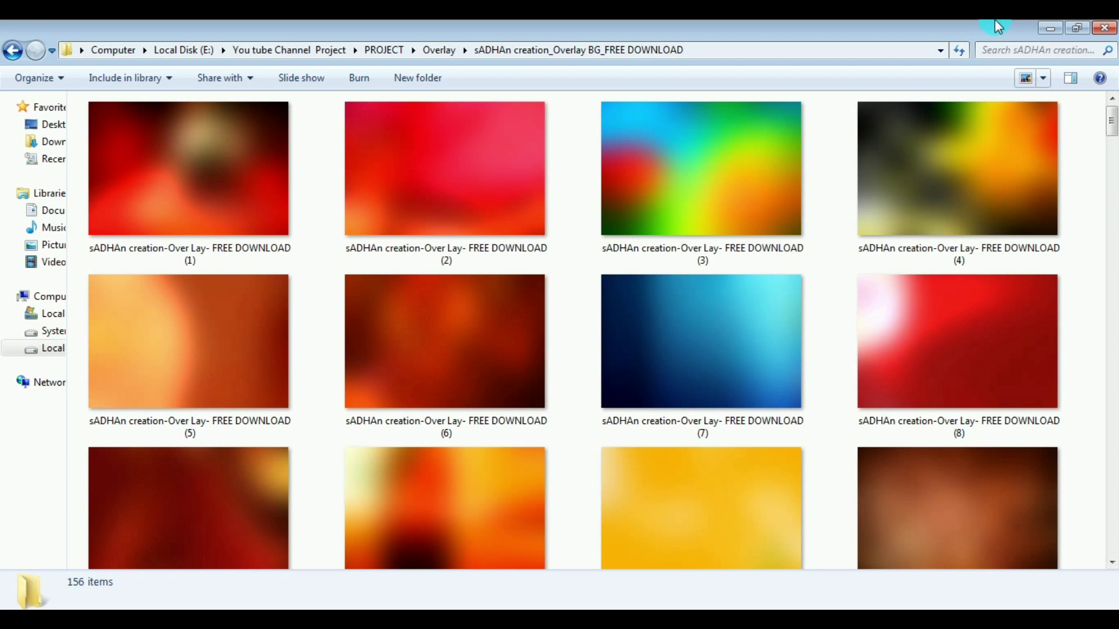
# Widen the folder tree, switch to Large Icons, and return to Photoshop
pyautogui.moveTo(73, 348); pyautogui.dragTo(177, 366)
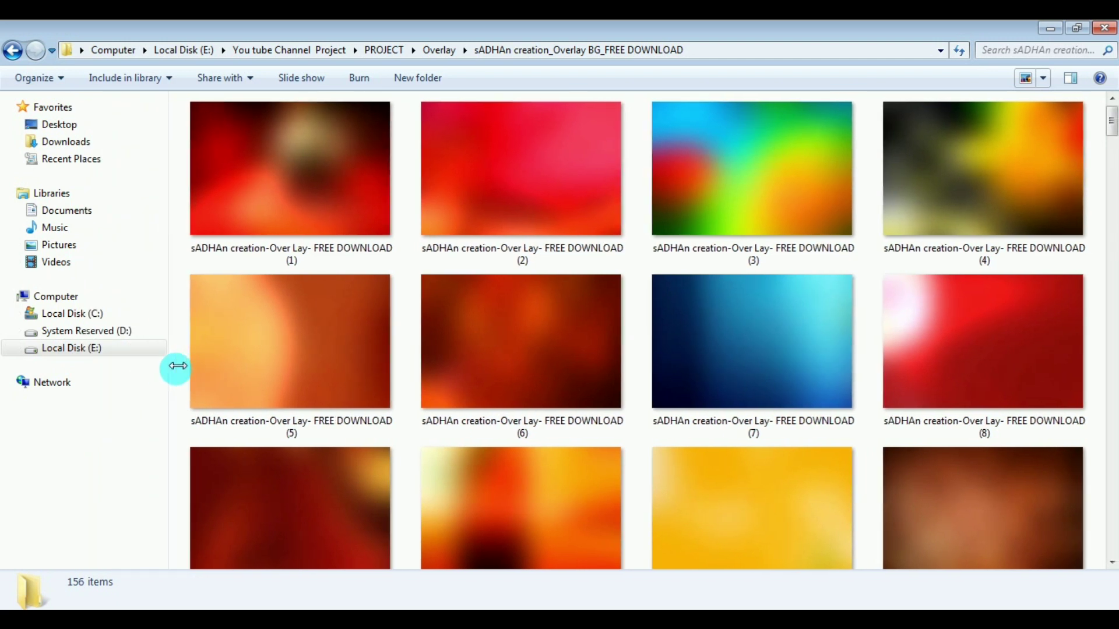
pyautogui.click(1044, 79)
pyautogui.click(1032, 111)
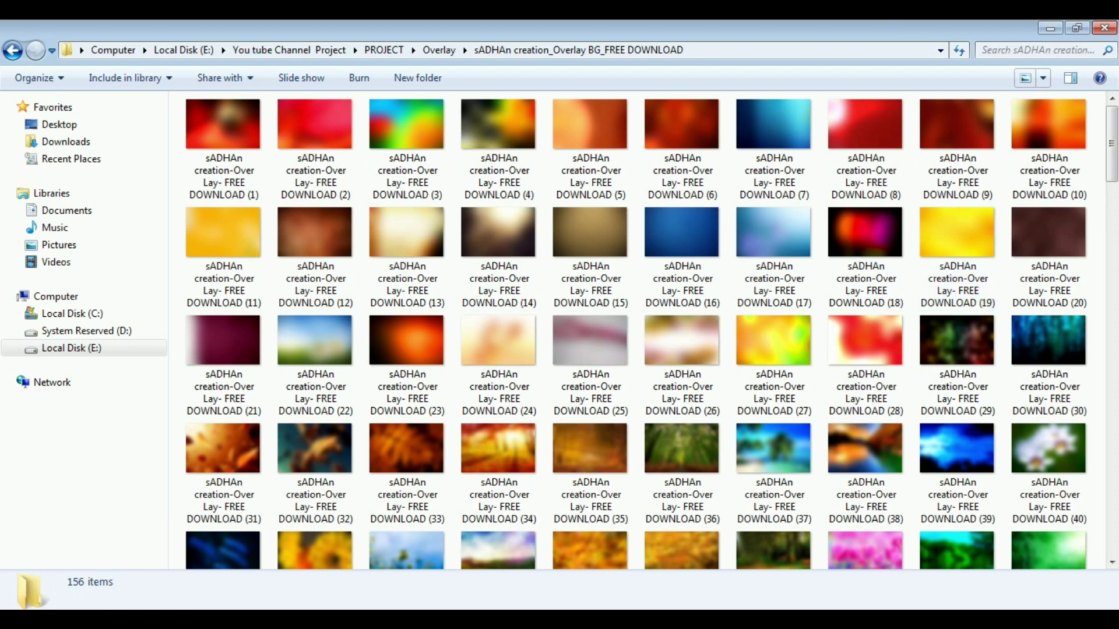
pyautogui.hotkey('alt', 'Tab')
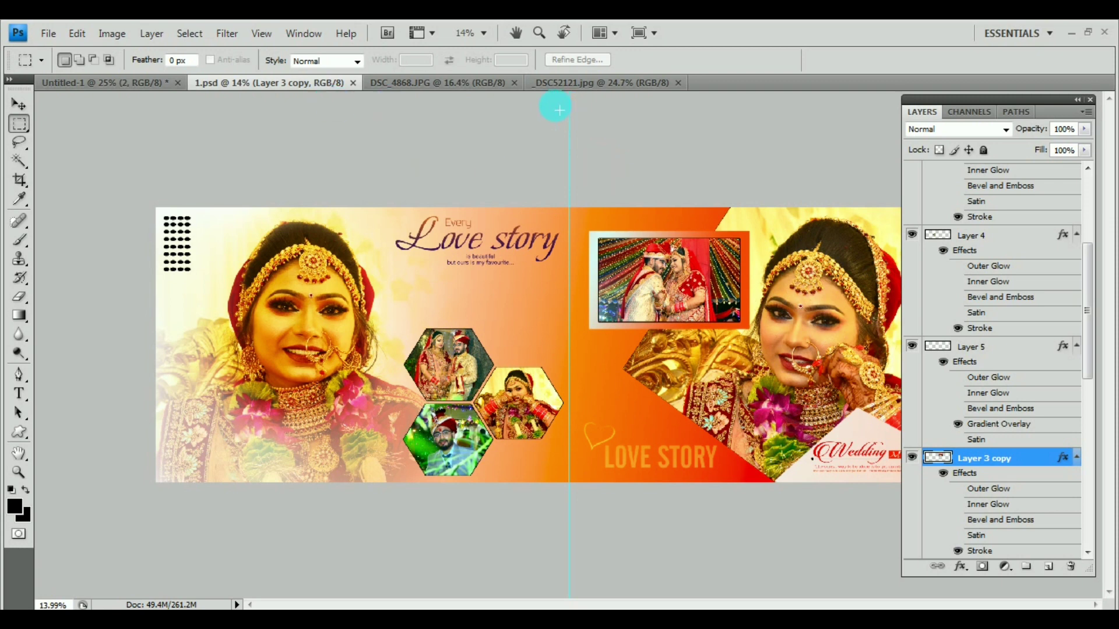
# Show the _DSC52121 portrait, then open the purple-to-red overlay (134).jpg in Photoshop from Explorer
pyautogui.click(603, 82)
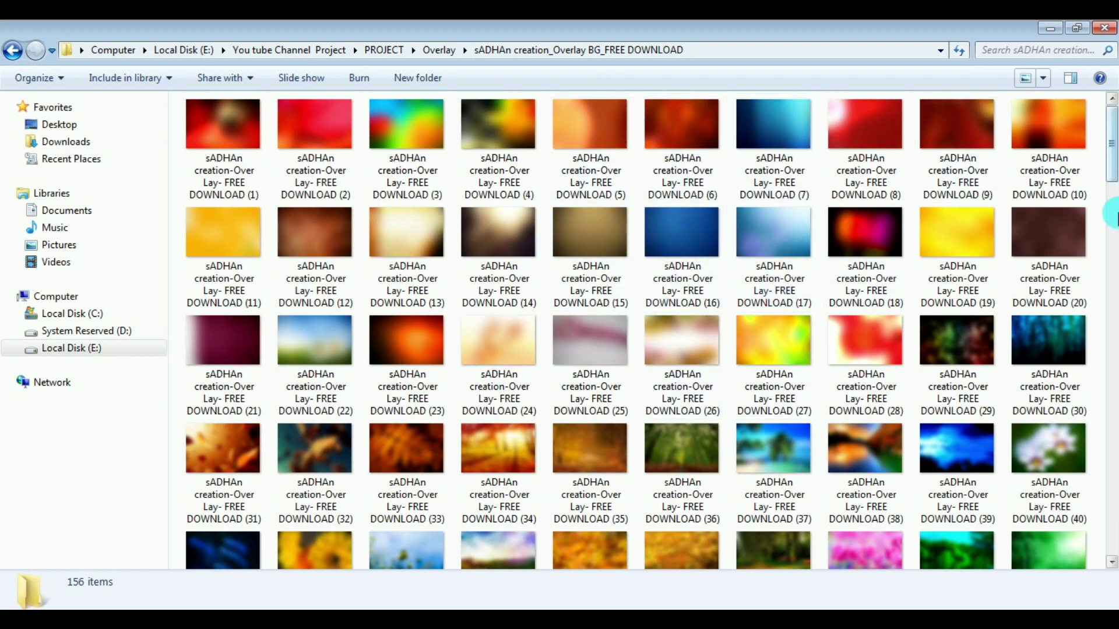
pyautogui.moveTo(1111, 151); pyautogui.dragTo(1110, 545)
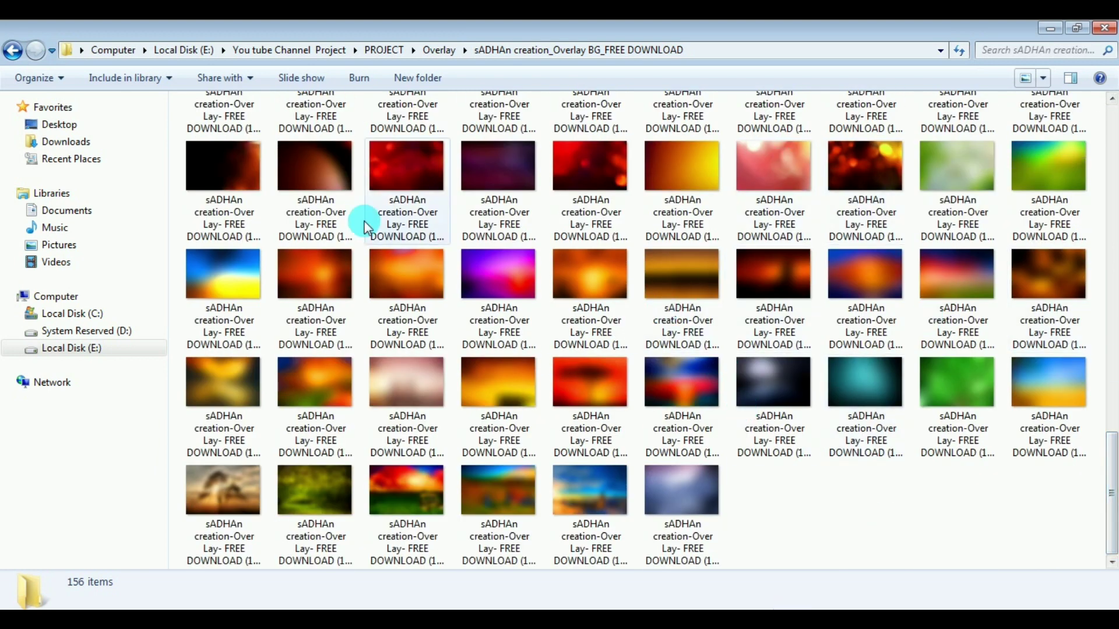
pyautogui.click(496, 288)
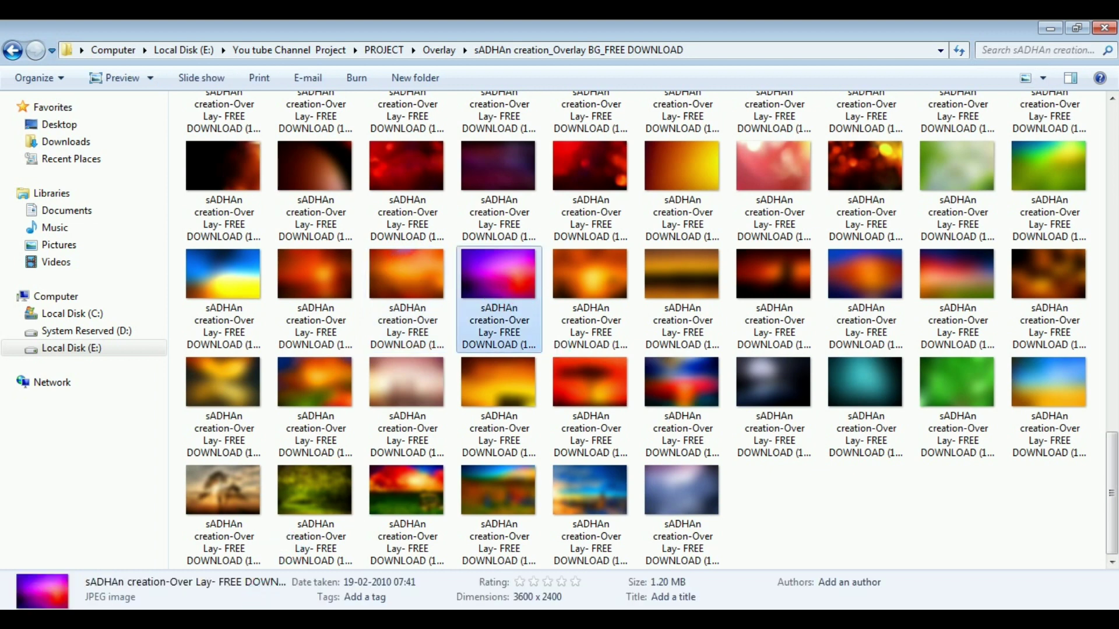
pyautogui.moveTo(497, 288); pyautogui.dragTo(865, 452)
pyautogui.moveTo(888, 402); pyautogui.dragTo(896, 411)
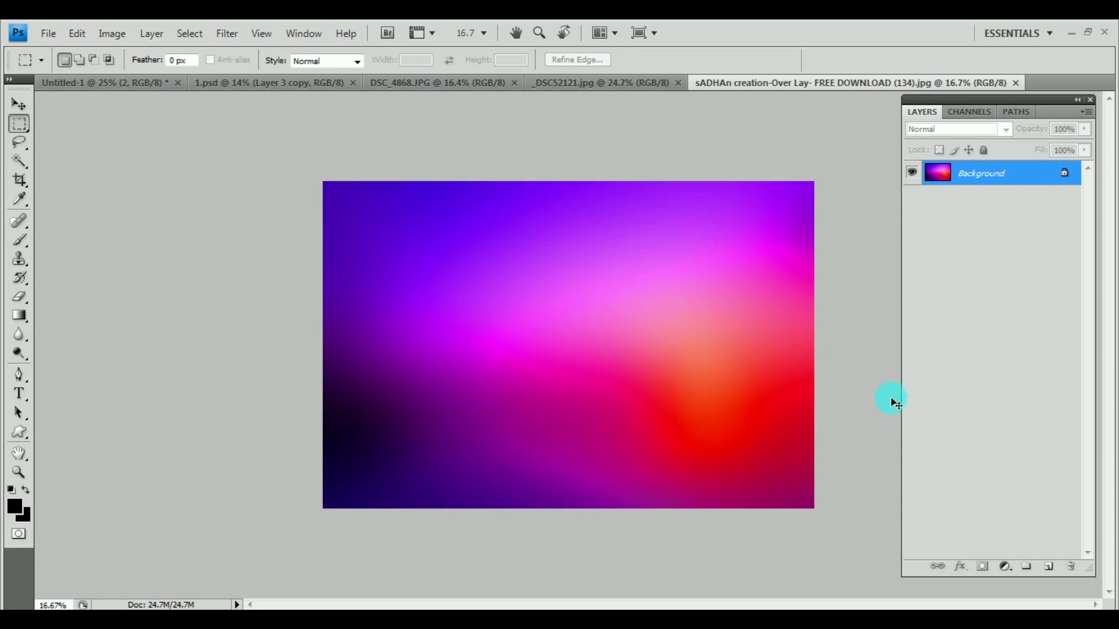
# Paste the whole purple overlay onto the _DSC52121 portrait as a new layer, closing the overlay file
pyautogui.hotkey('ctrl', 'a')
pyautogui.hotkey('ctrl', 'c')
pyautogui.hotkey('ctrl', 'w')
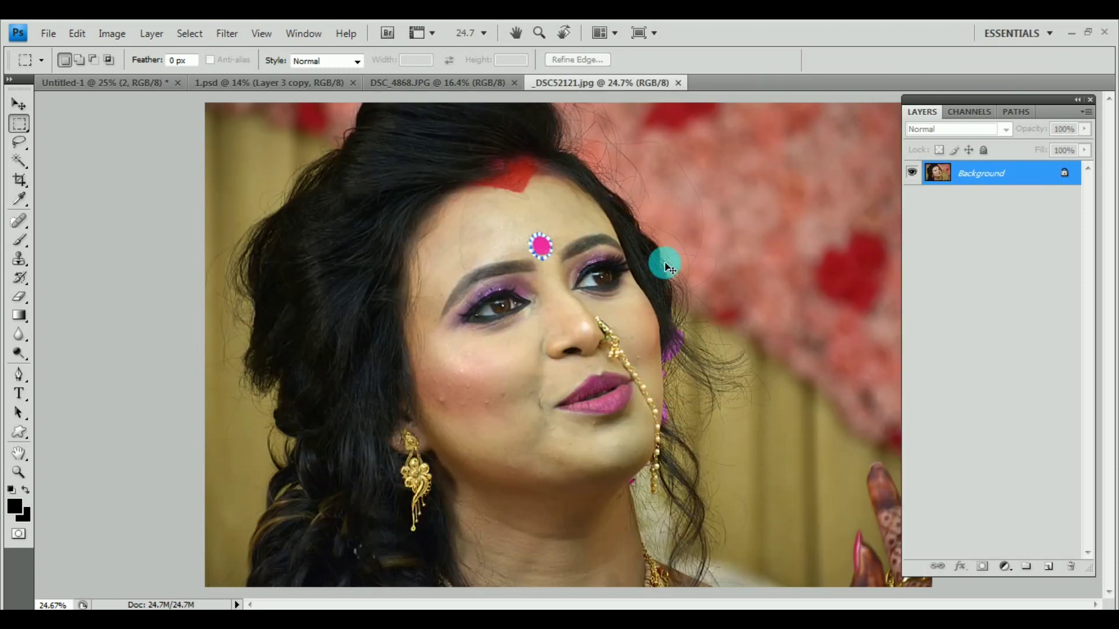
pyautogui.hotkey('ctrl', 'v')
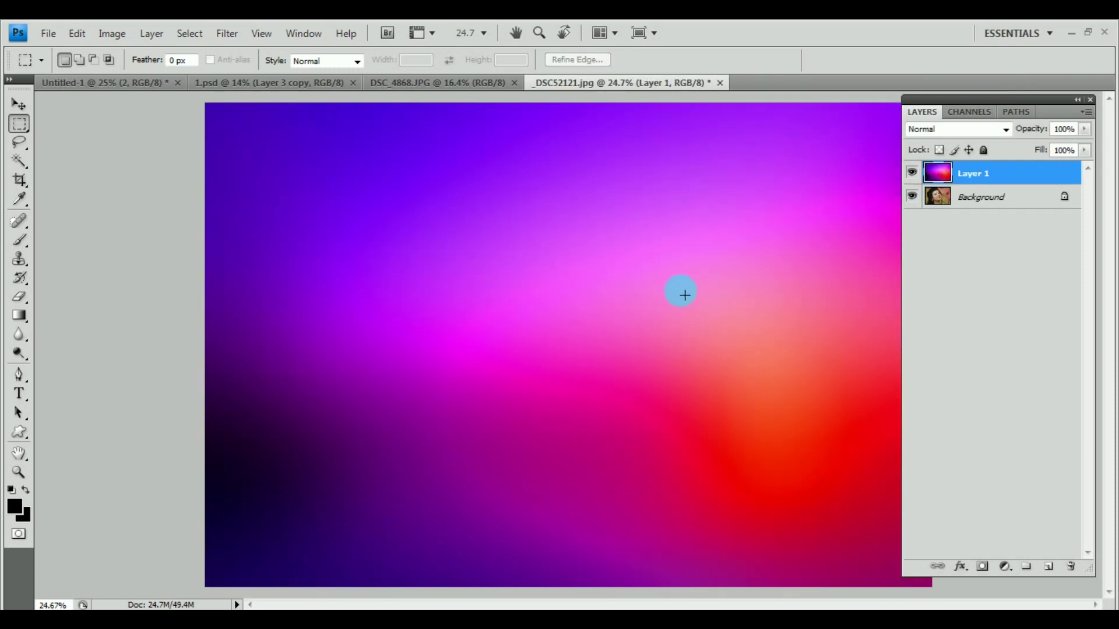
pyautogui.click(912, 173)
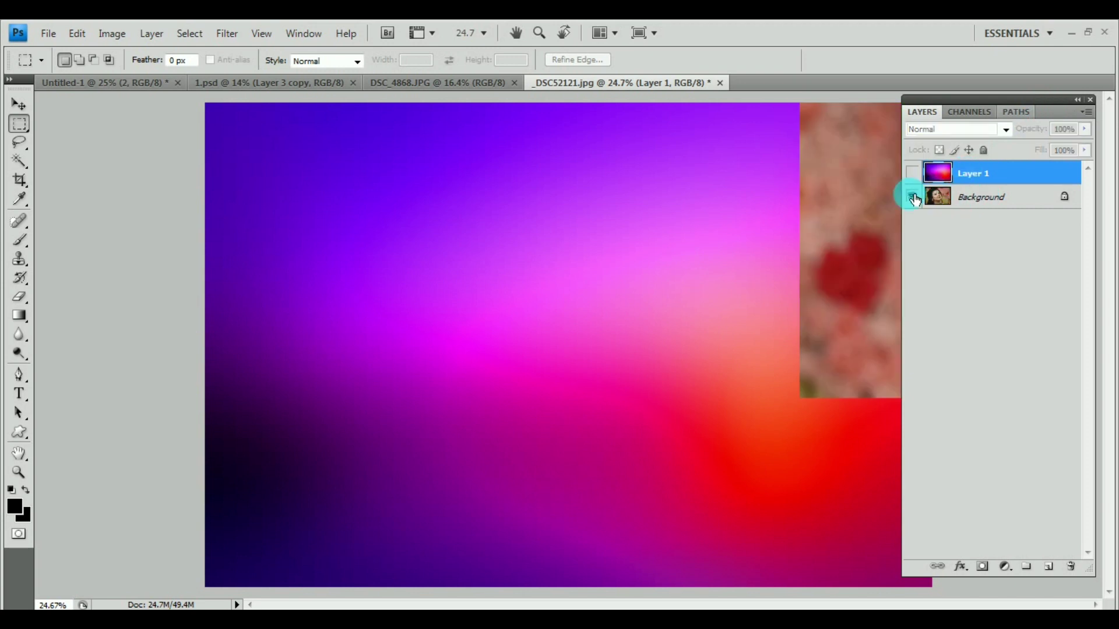
pyautogui.click(912, 173)
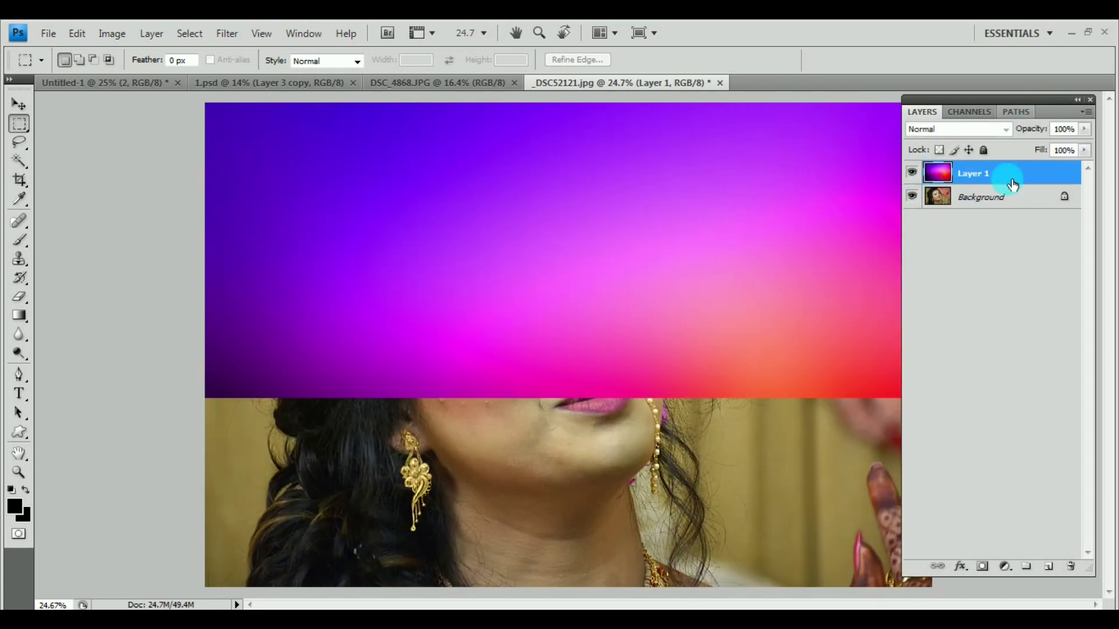
# Set the overlay Layer 1 to Screen blend mode
pyautogui.click(952, 134)
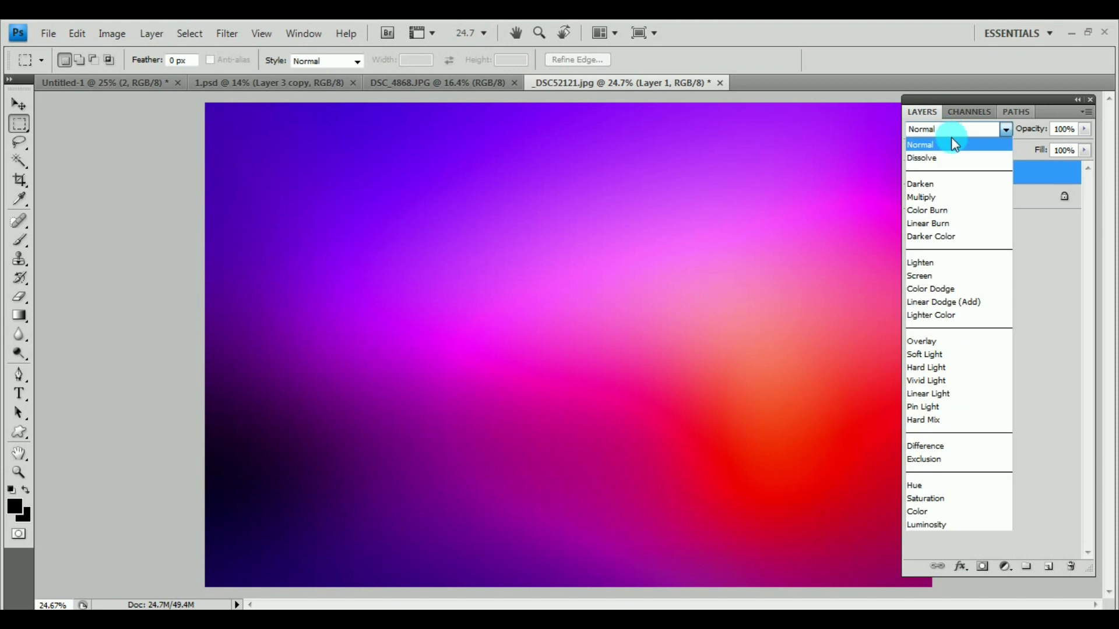
pyautogui.click(956, 277)
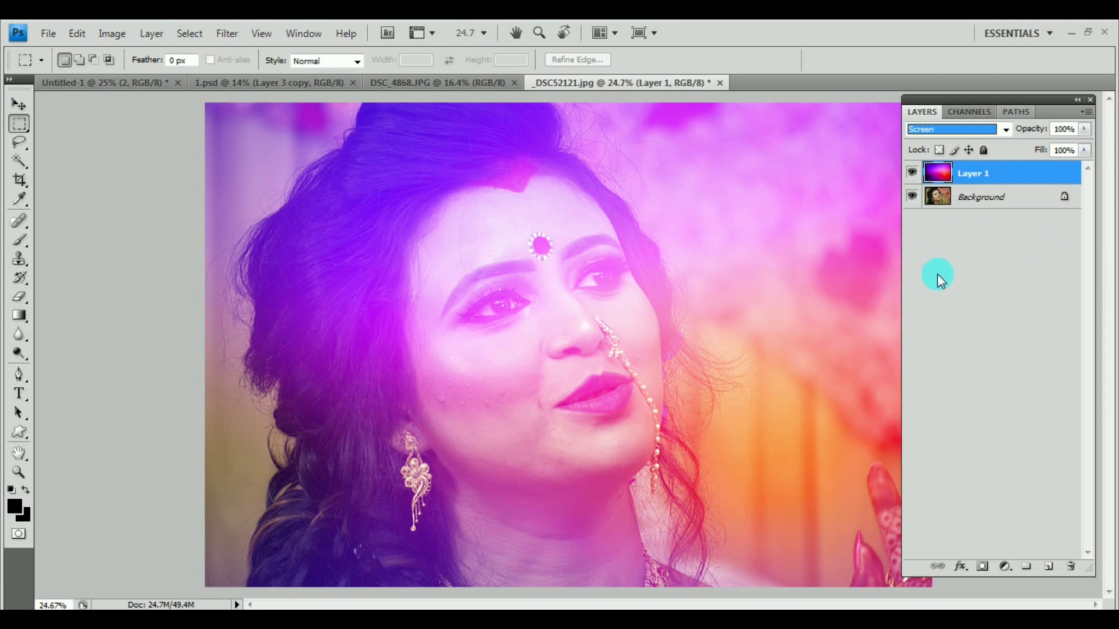
pyautogui.click(987, 197)
pyautogui.click(986, 178)
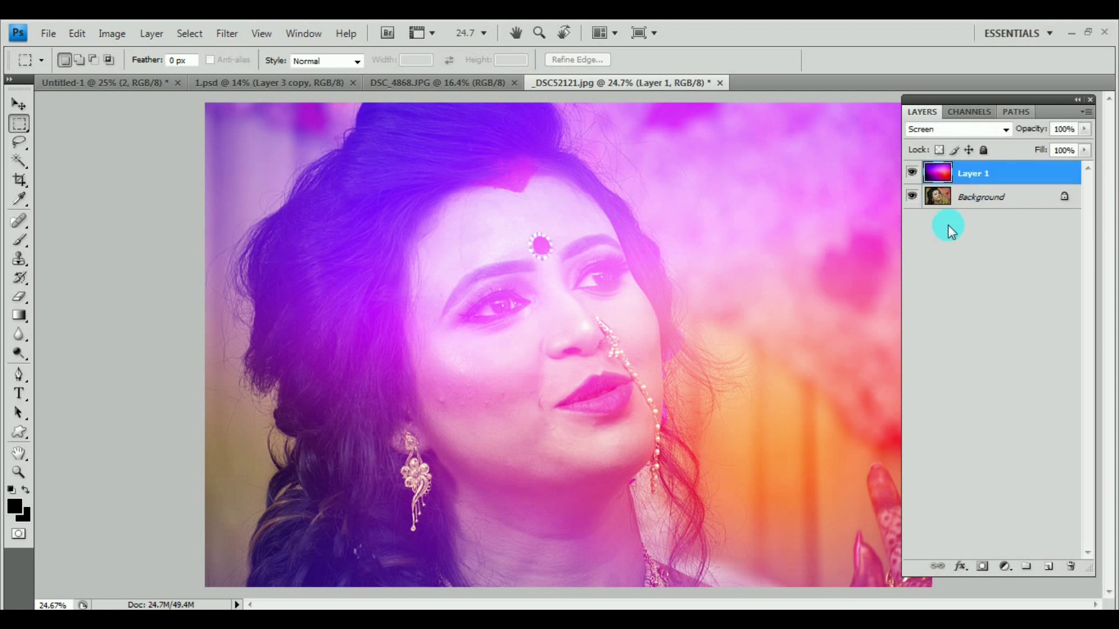
pyautogui.hotkey('ctrl', 'l')
# Darken the overlay's shadows with Levels and shift its hue toward blue
pyautogui.moveTo(784, 254); pyautogui.dragTo(840, 257)
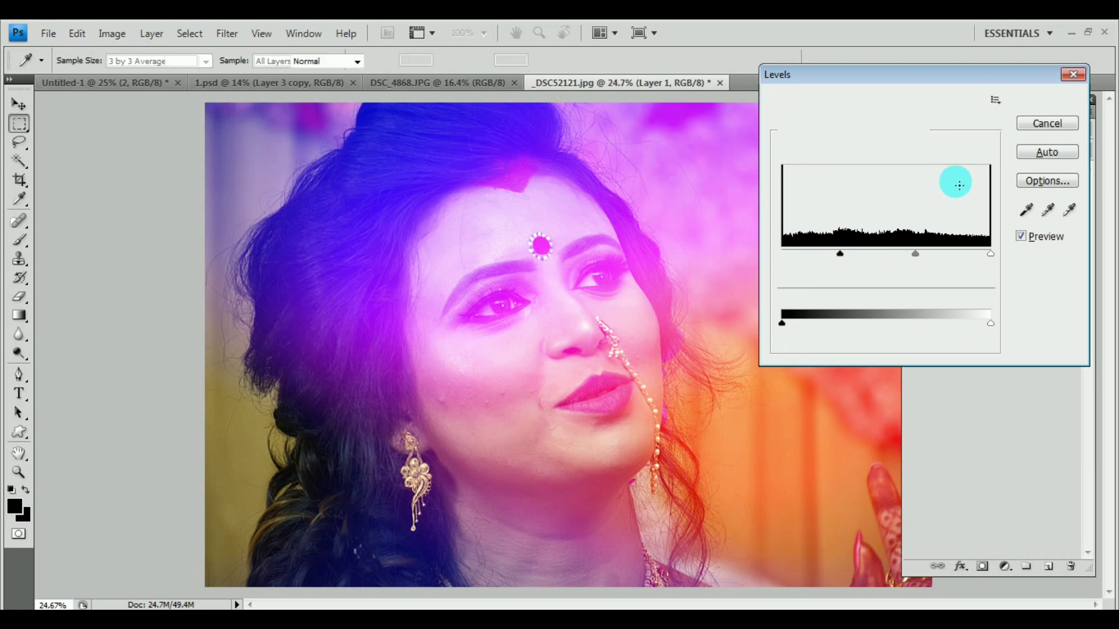
pyautogui.press('Return')
pyautogui.hotkey('ctrl', 'u')
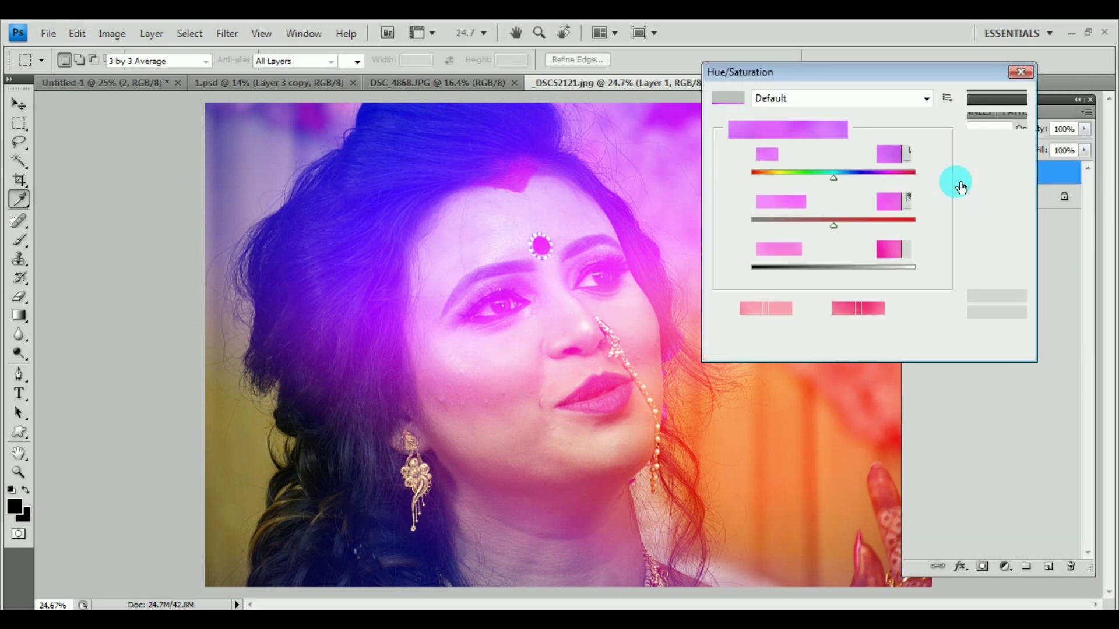
pyautogui.moveTo(834, 178)
pyautogui.mouseDown()
pyautogui.moveTo(890, 184)
pyautogui.moveTo(812, 194)
pyautogui.mouseUp()
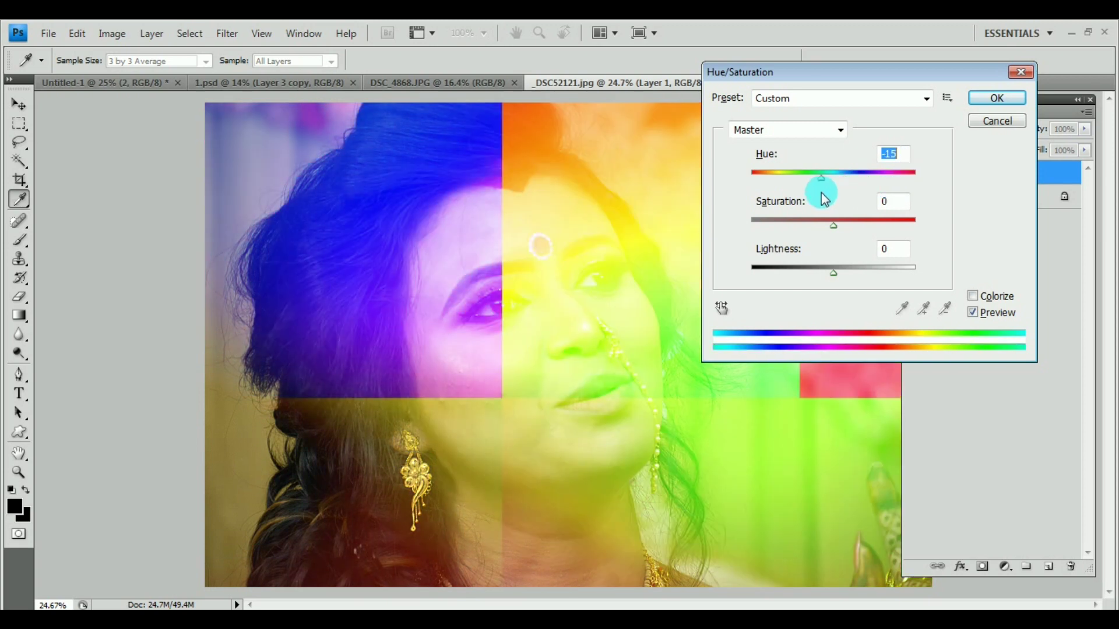
pyautogui.click(998, 97)
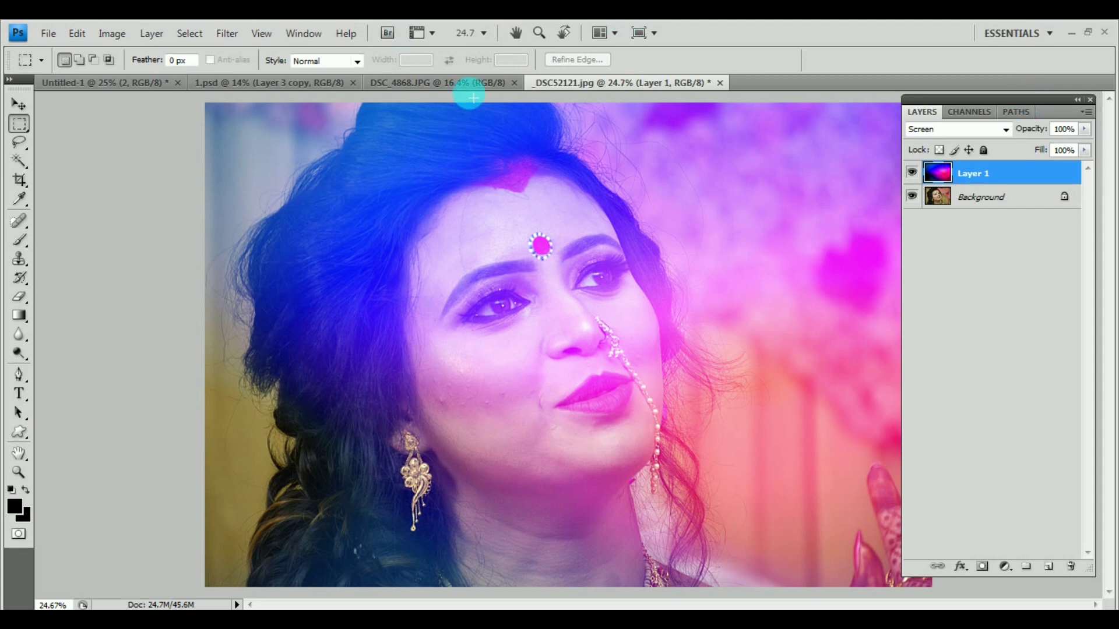
# Delete the tinted purple overlay layer and select the red-and-green sunset overlay (153)
pyautogui.press('v')
pyautogui.press('Delete')
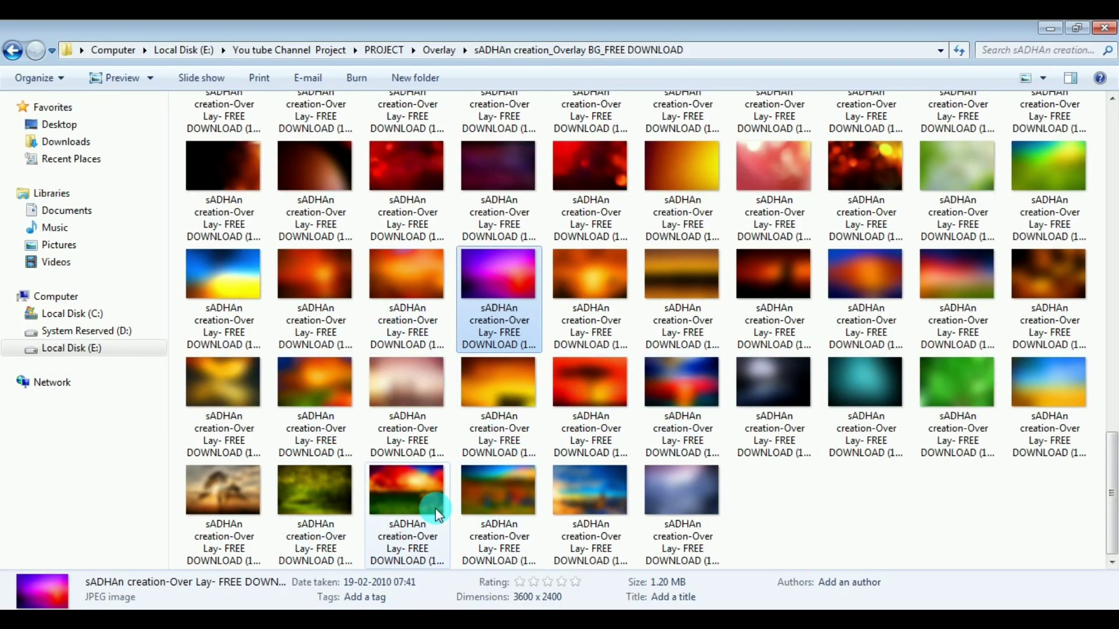
pyautogui.click(434, 516)
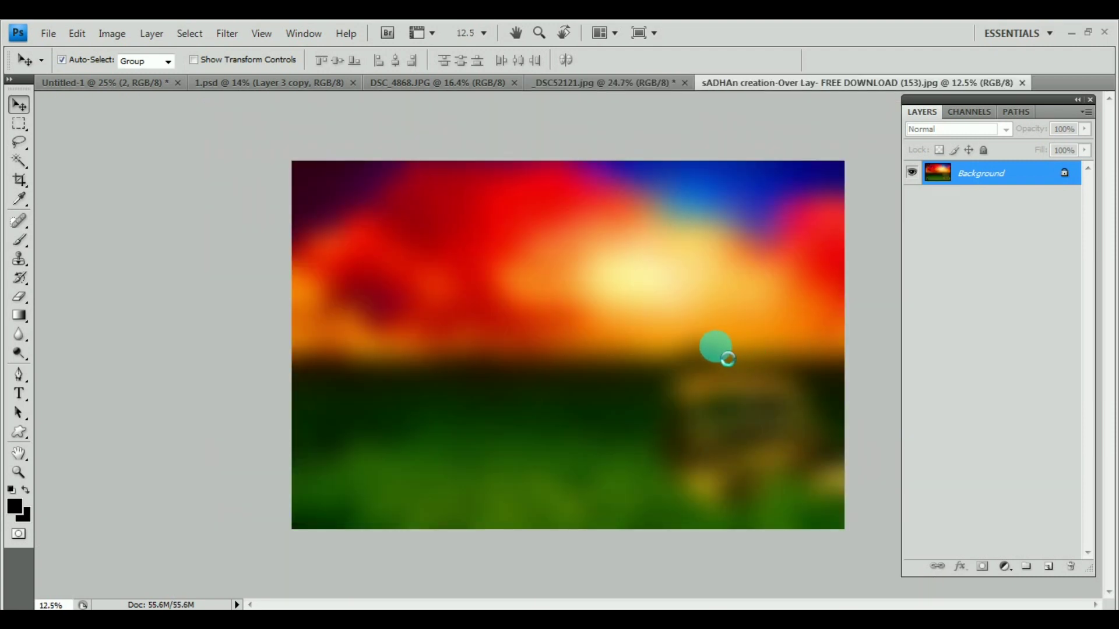
# Paste the sunset overlay onto the portrait, fit it on screen, and blend it in Screen mode
pyautogui.hotkey('ctrl', 'a')
pyautogui.hotkey('ctrl', 'c')
pyautogui.hotkey('ctrl', 'w')
pyautogui.hotkey('ctrl', 'v')
pyautogui.hotkey('ctrl', '0')
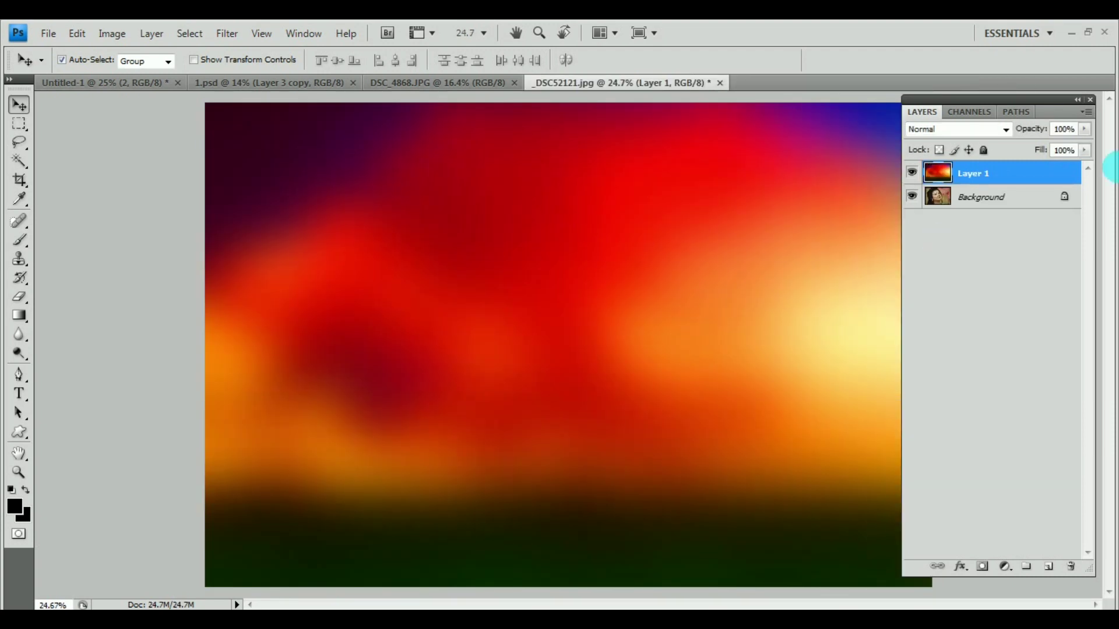
pyautogui.click(954, 130)
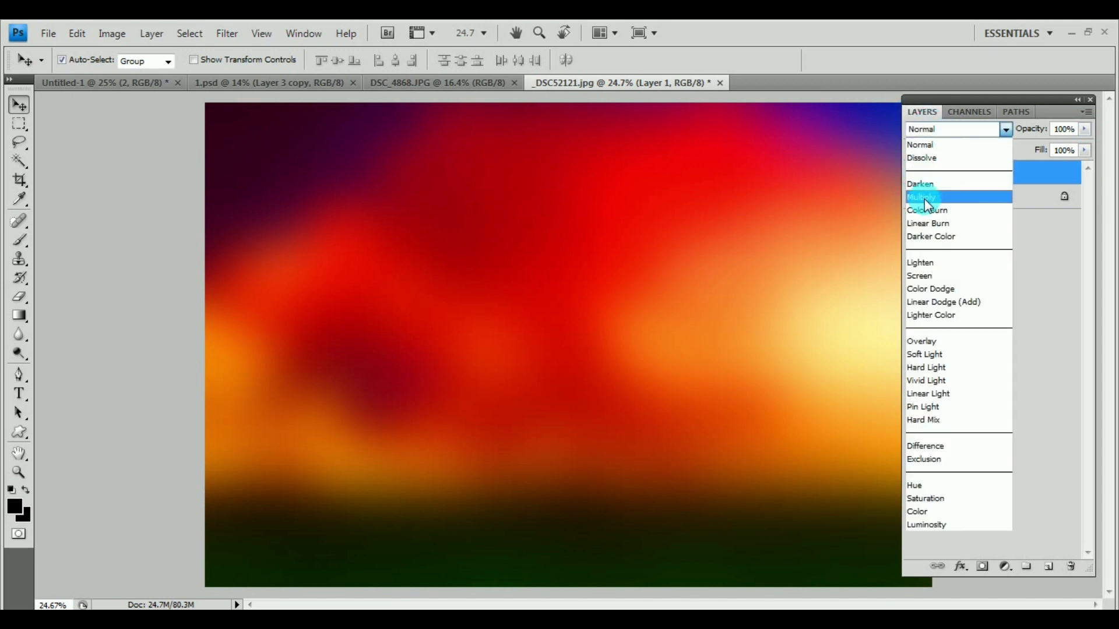
pyautogui.click(946, 275)
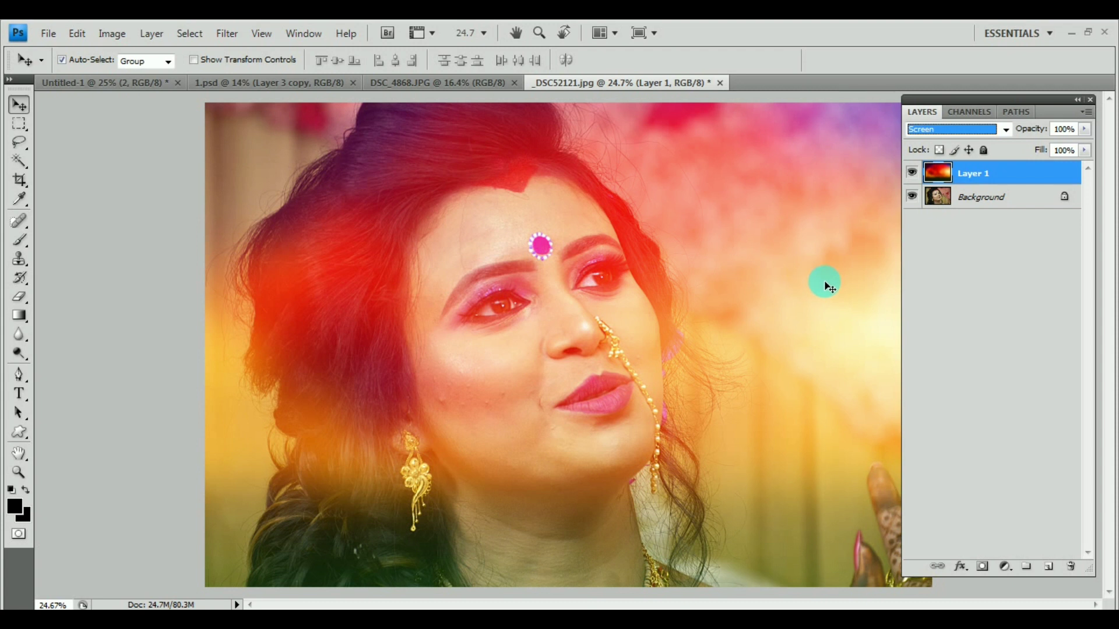
# Compare the rainbow overlay on and off, keep Screen mode, then close _DSC52121.jpg
pyautogui.rightClick(590, 321)
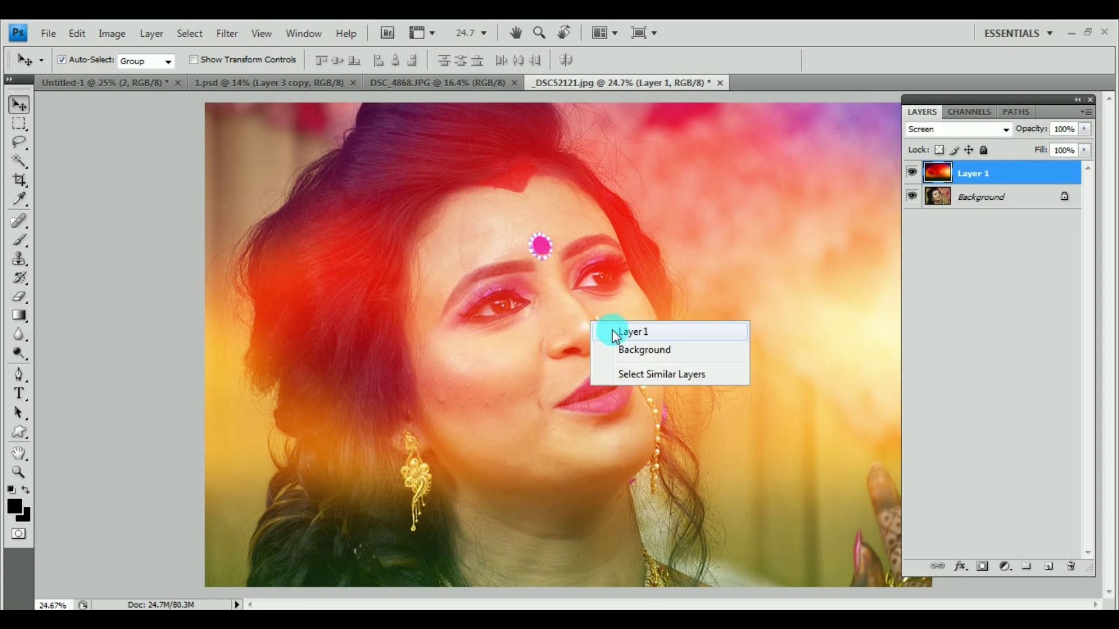
pyautogui.click(612, 327)
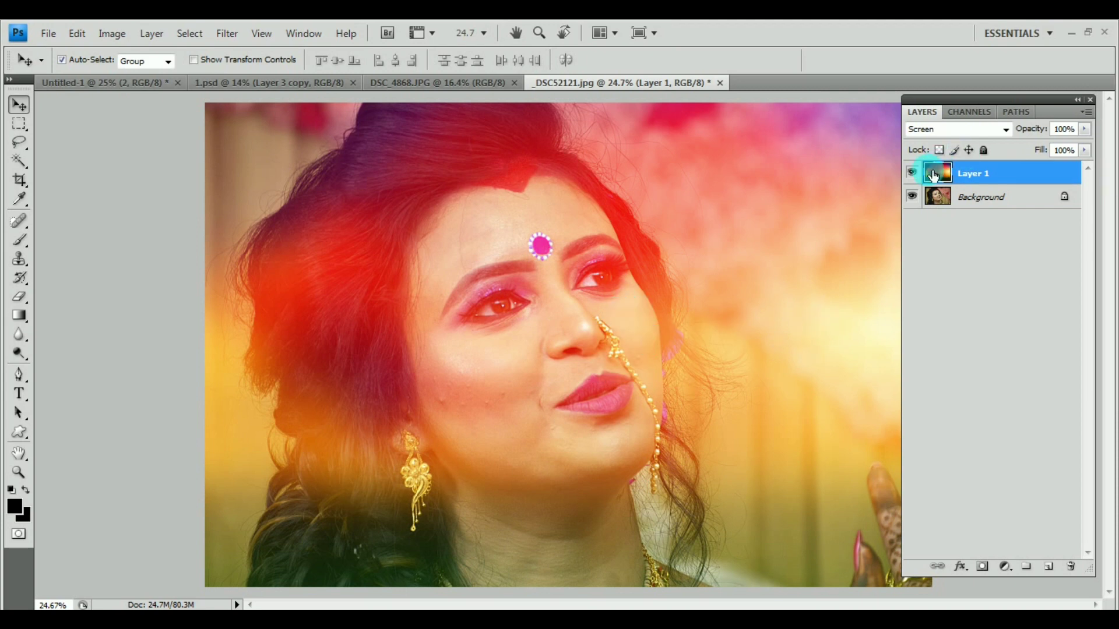
pyautogui.click(912, 172)
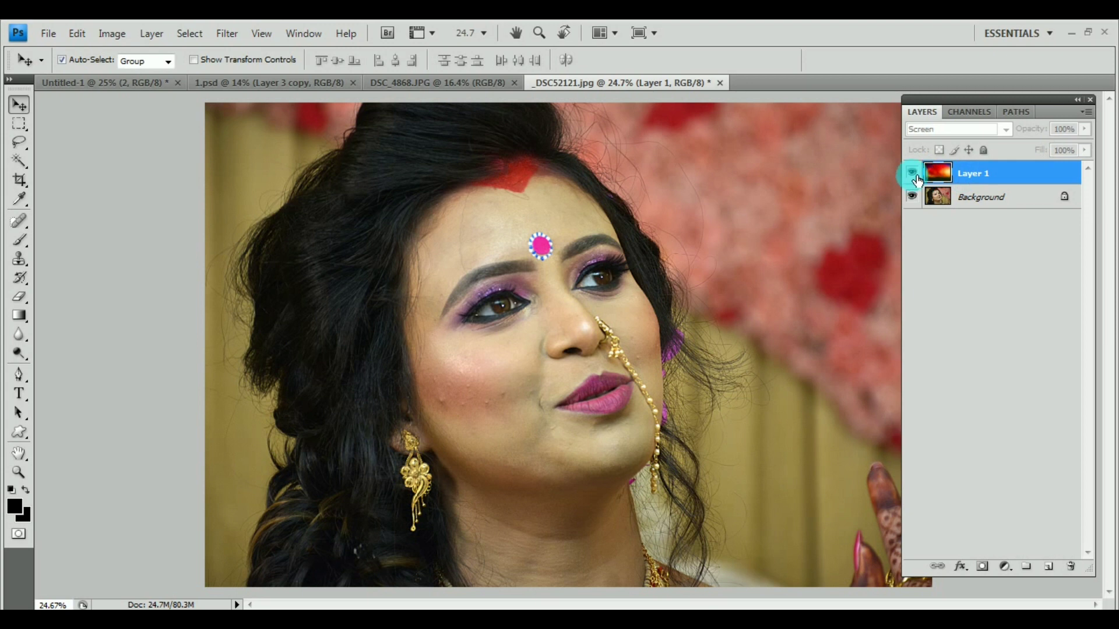
pyautogui.click(912, 172)
pyautogui.click(934, 129)
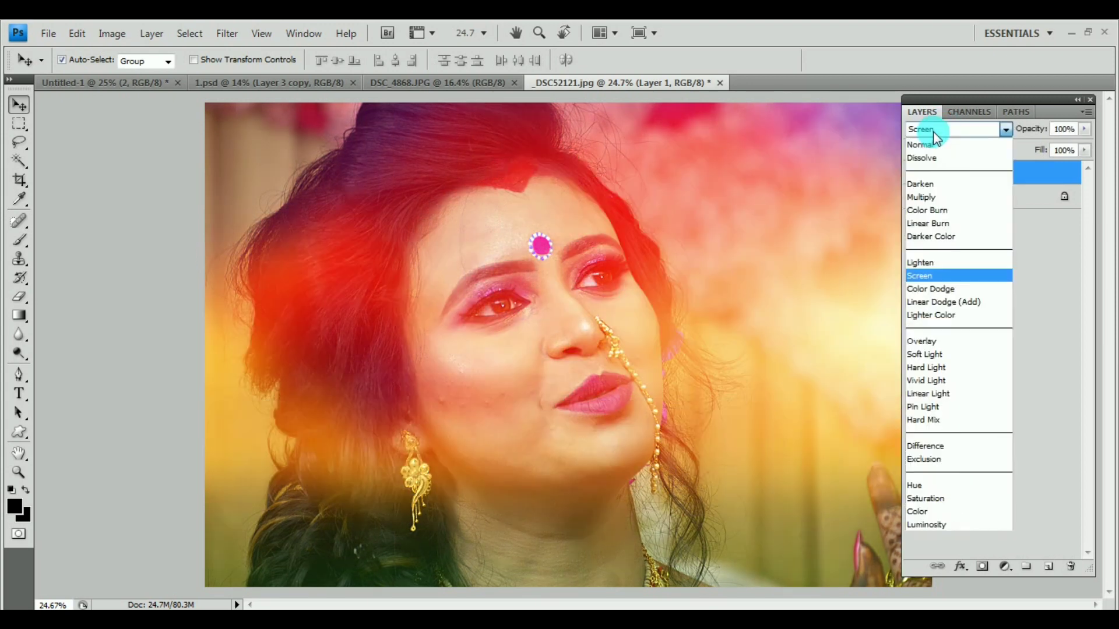
pyautogui.click(946, 272)
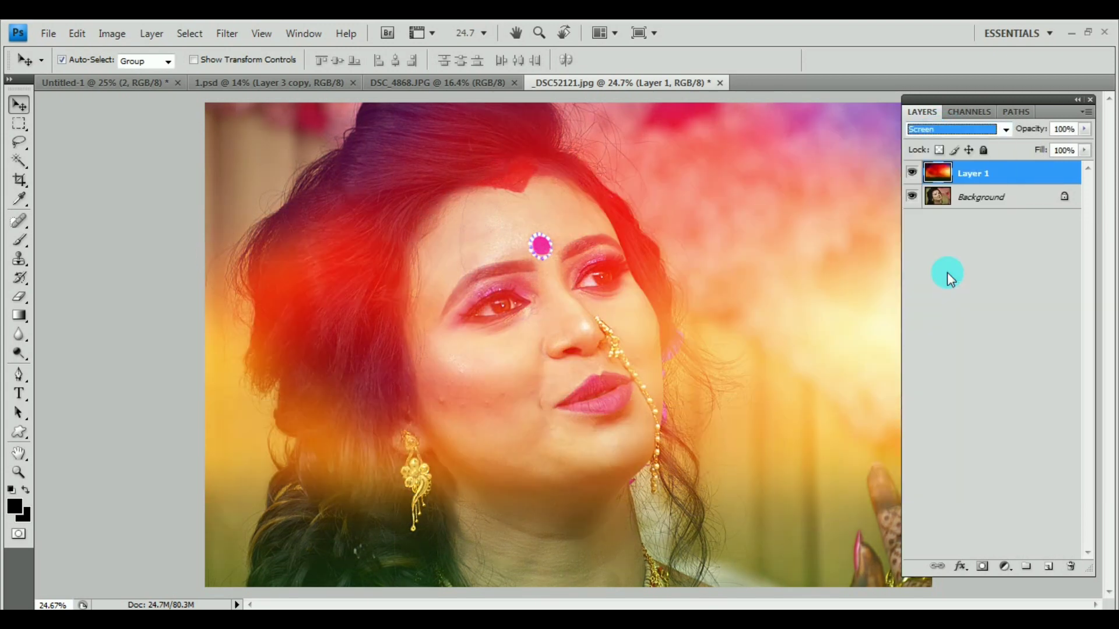
pyautogui.click(998, 197)
pyautogui.click(743, 83)
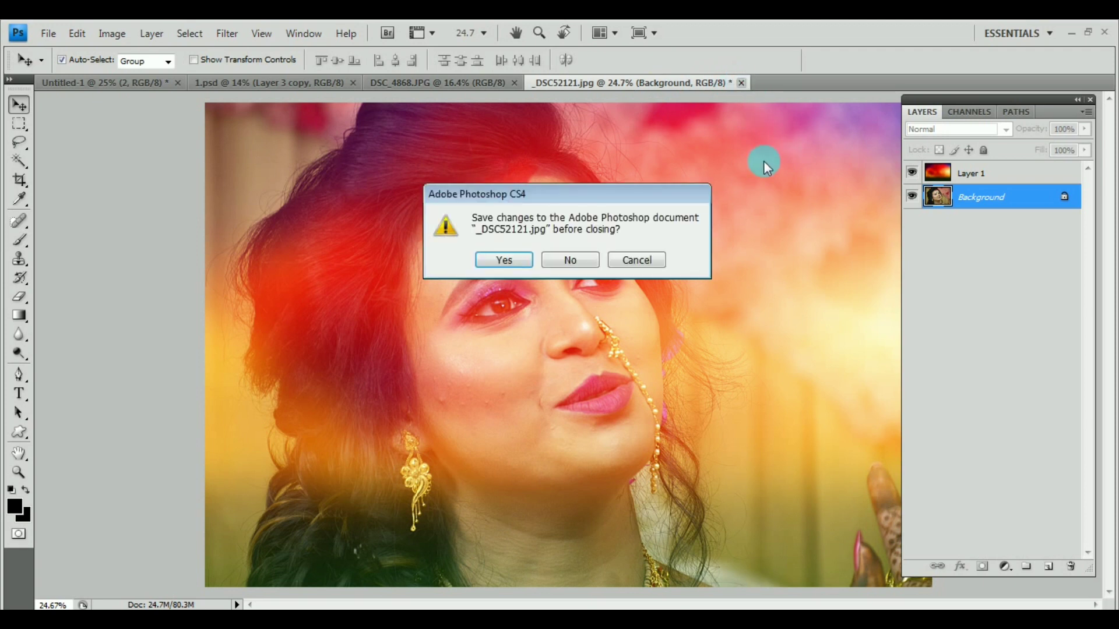
pyautogui.click(570, 256)
pyautogui.click(430, 83)
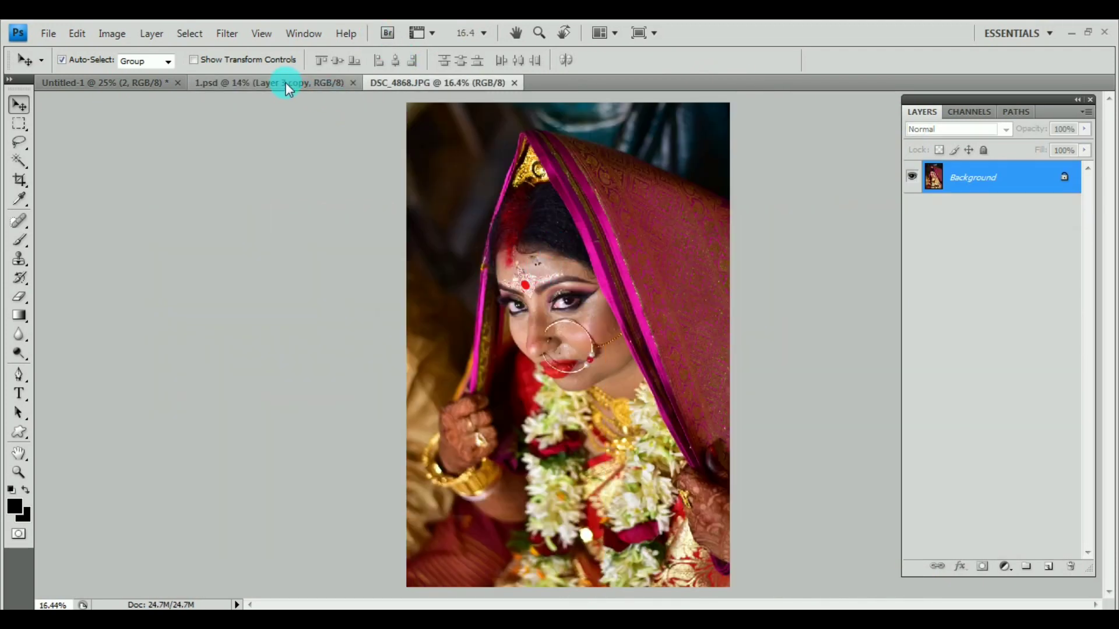
pyautogui.click(285, 83)
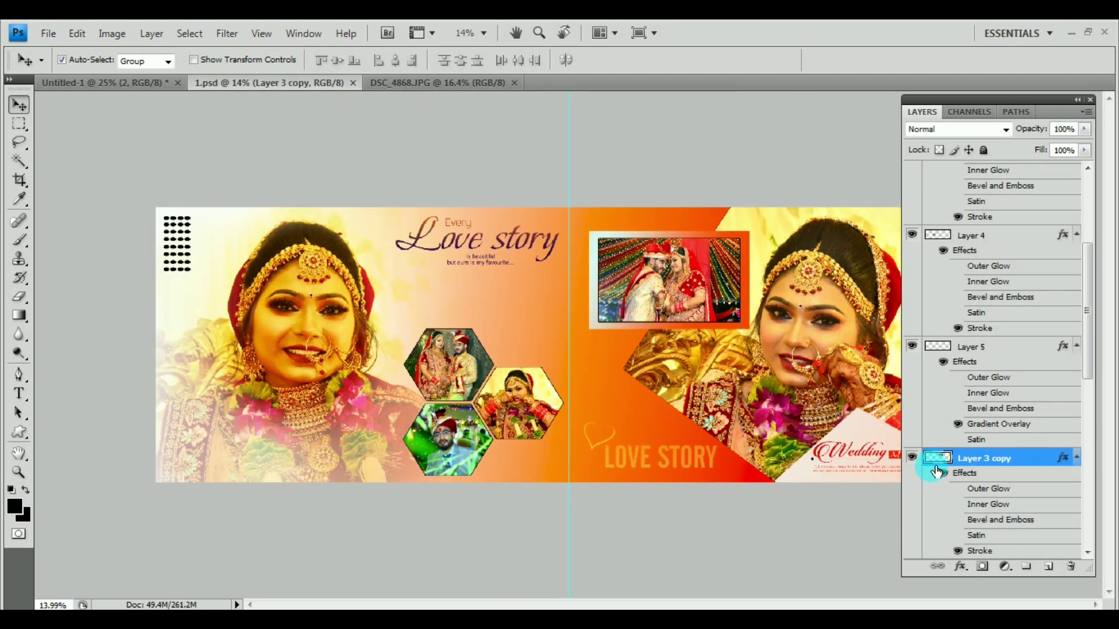
pyautogui.moveTo(929, 468)
pyautogui.mouseDown()
pyautogui.moveTo(344, 115)
pyautogui.moveTo(600, 342)
pyautogui.mouseUp()
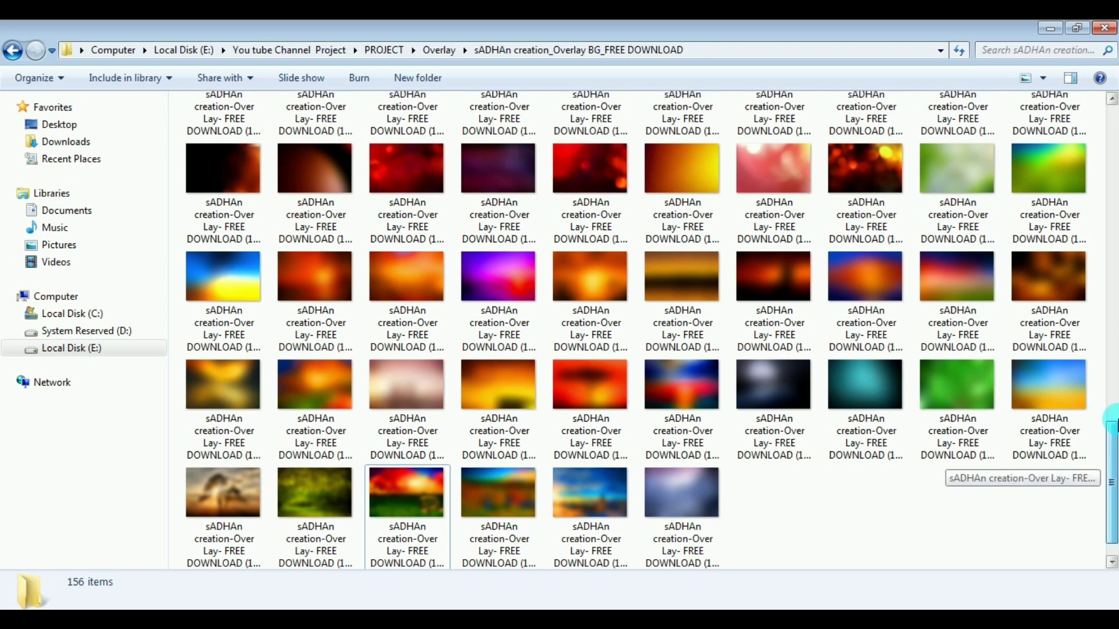
# Scroll to the top of the overlay folder and open overlay image 18 in Photoshop
pyautogui.moveTo(1109, 463); pyautogui.dragTo(1109, 145)
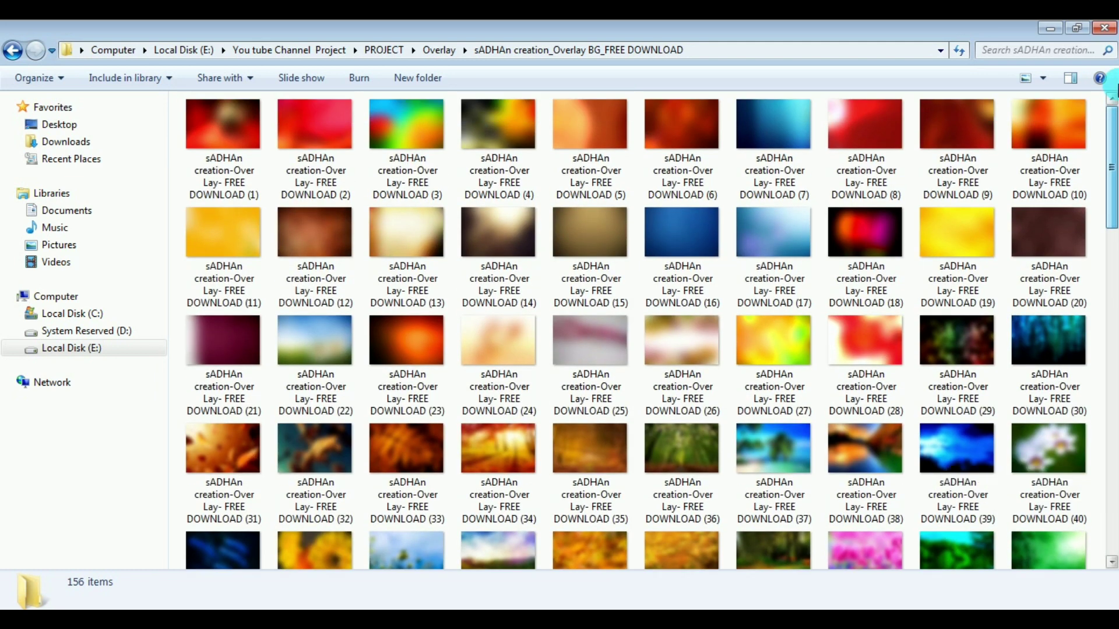
pyautogui.click(397, 375)
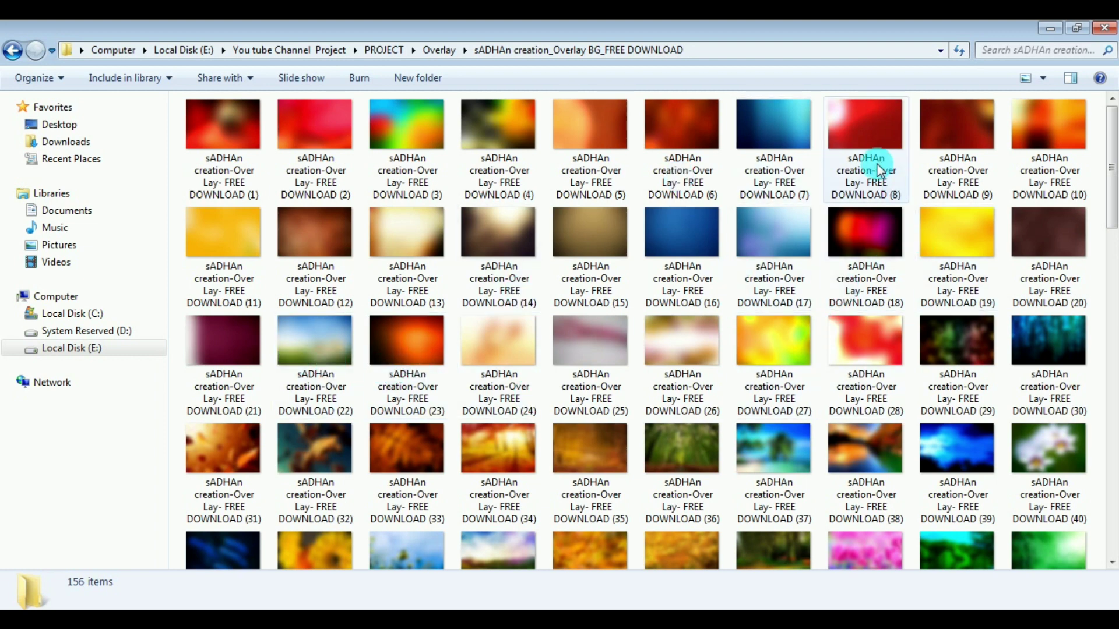
pyautogui.click(873, 239)
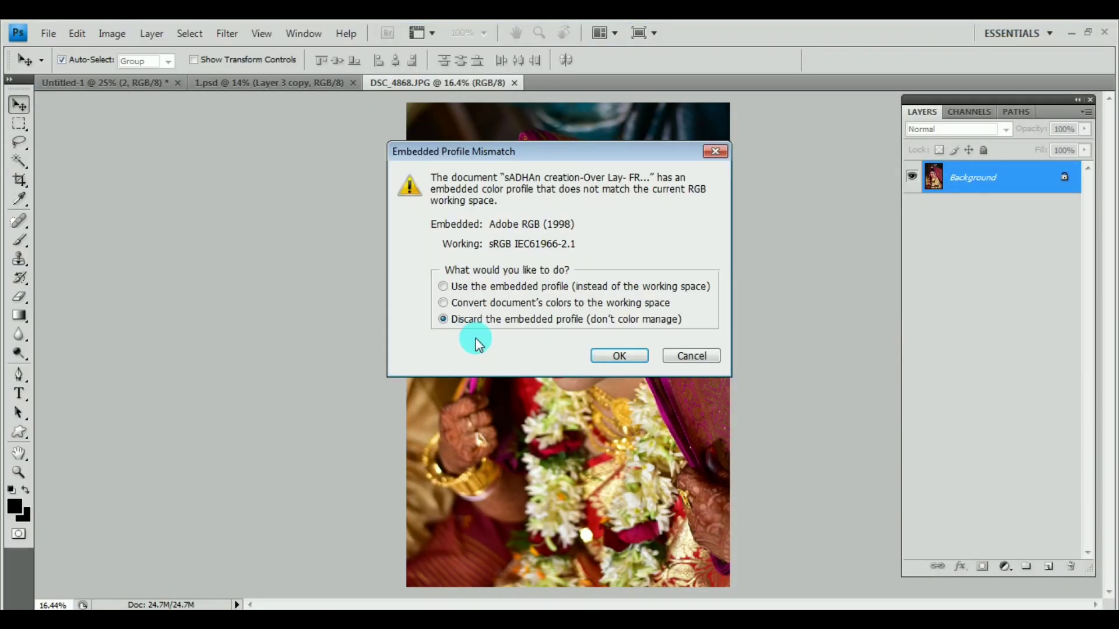
# Paste overlay 18 onto DSC_4868.JPG, rotated 90° clockwise and positioned to cover the photo
pyautogui.press('Return')
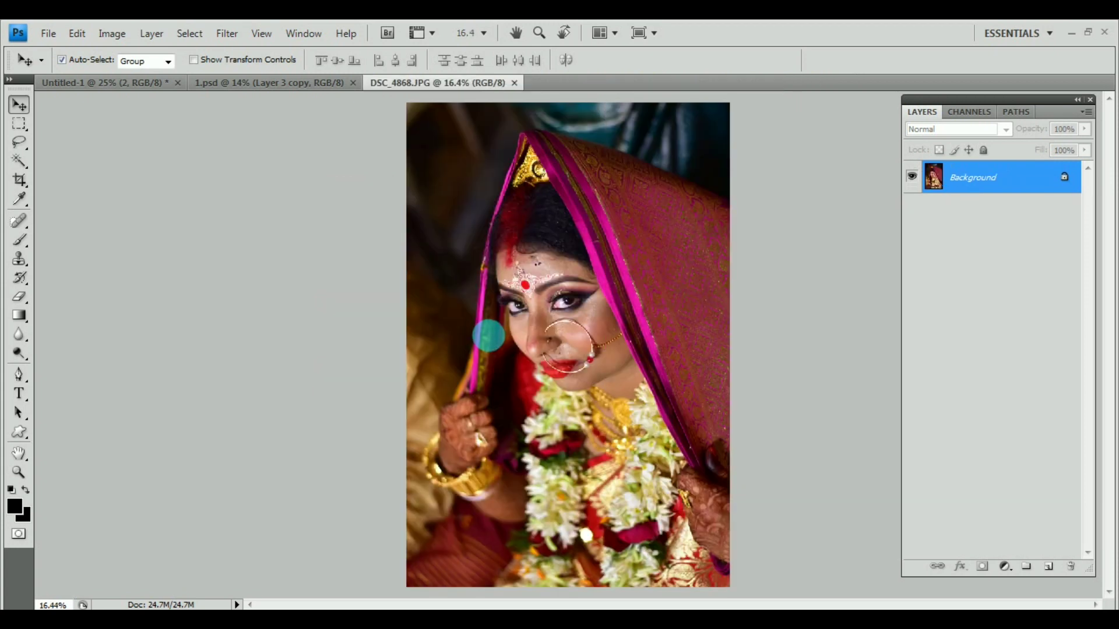
pyautogui.hotkey('ctrl', 'v')
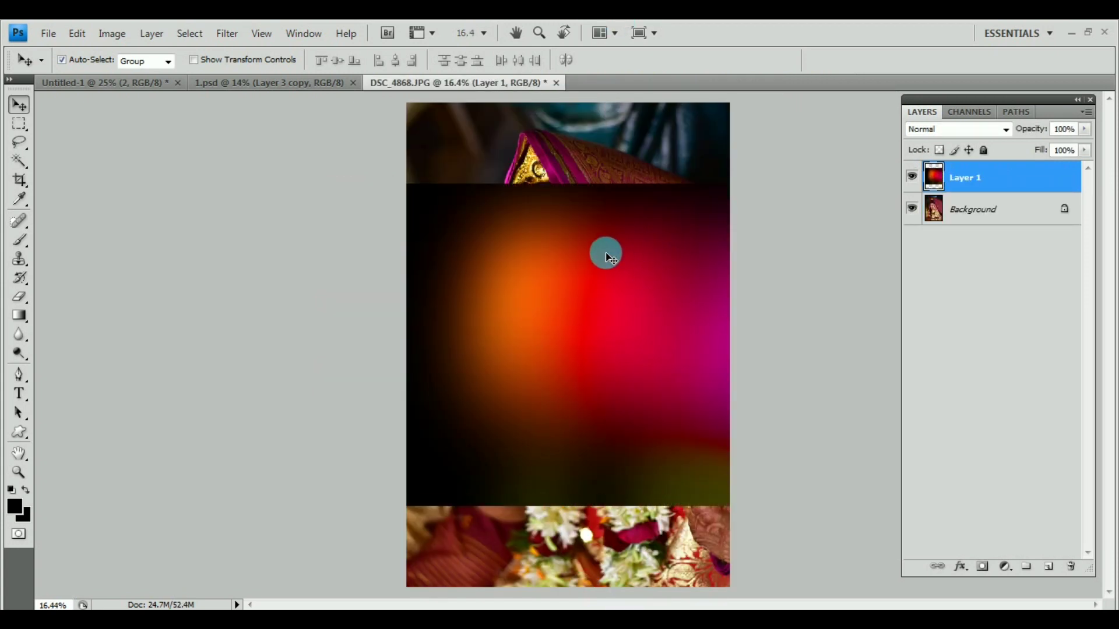
pyautogui.hotkey('ctrl', 't')
pyautogui.rightClick(489, 258)
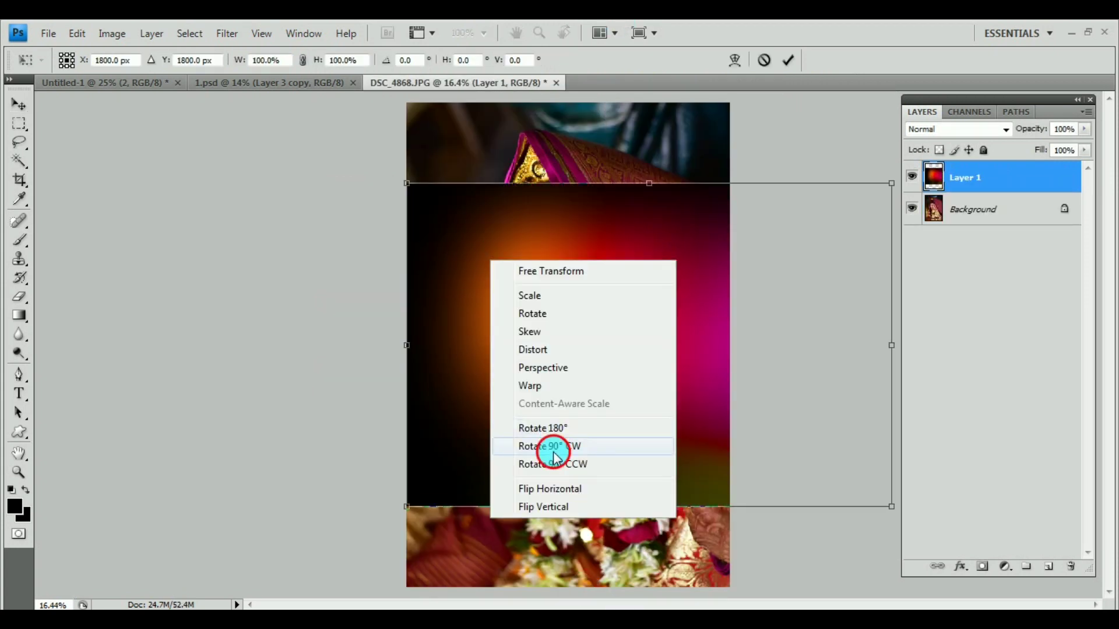
pyautogui.click(555, 457)
pyautogui.moveTo(652, 358); pyautogui.dragTo(582, 351)
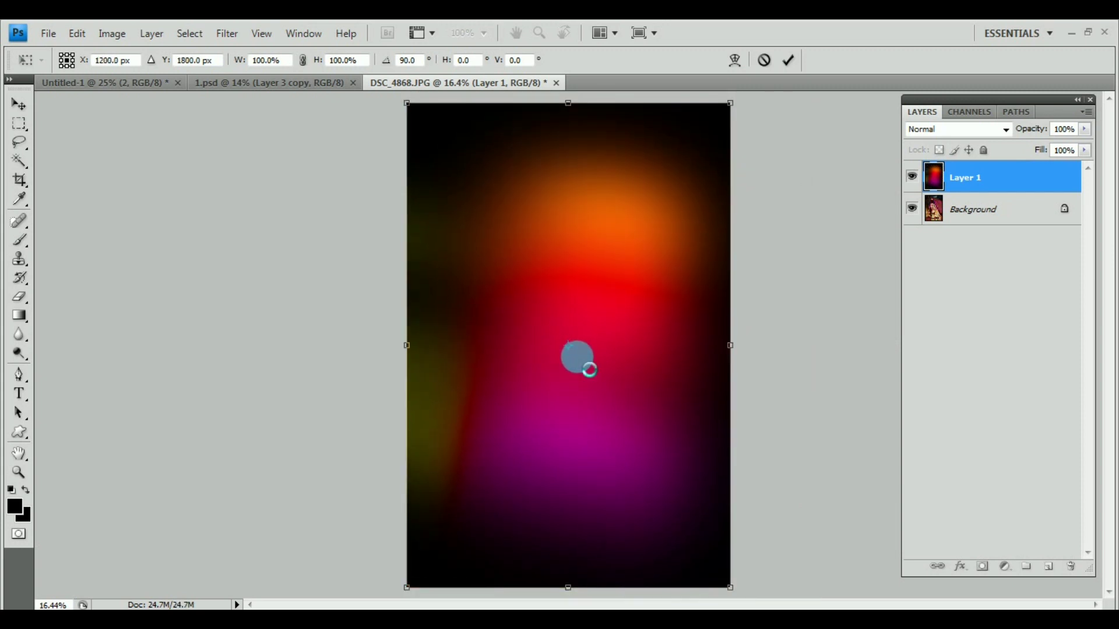
pyautogui.press('Return')
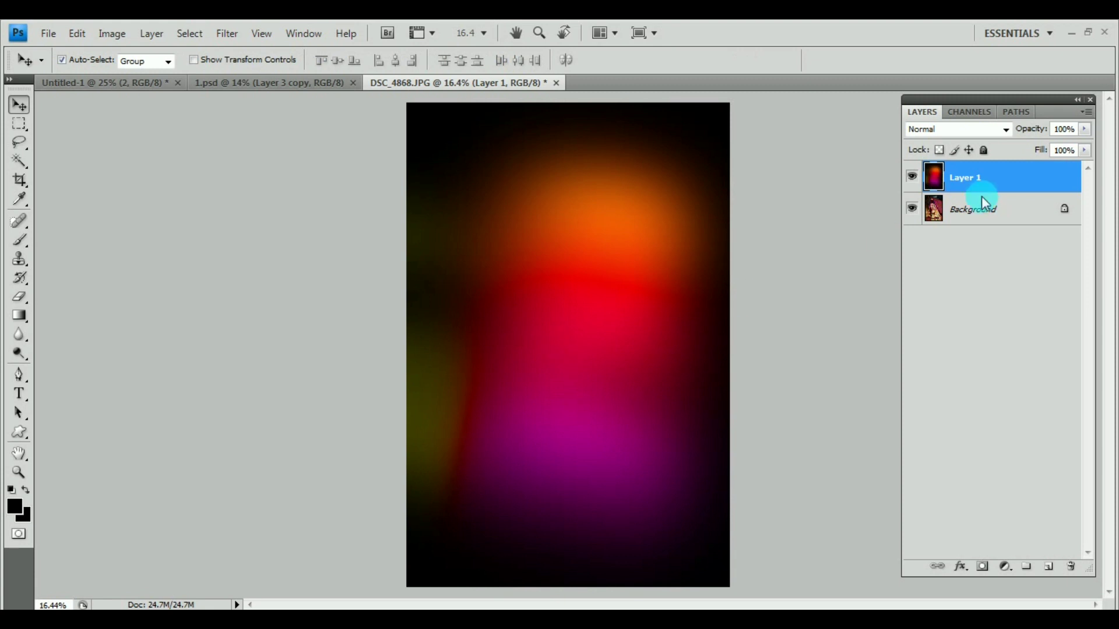
# Blend the rotated overlay layer over the bride photo in Screen mode
pyautogui.click(970, 132)
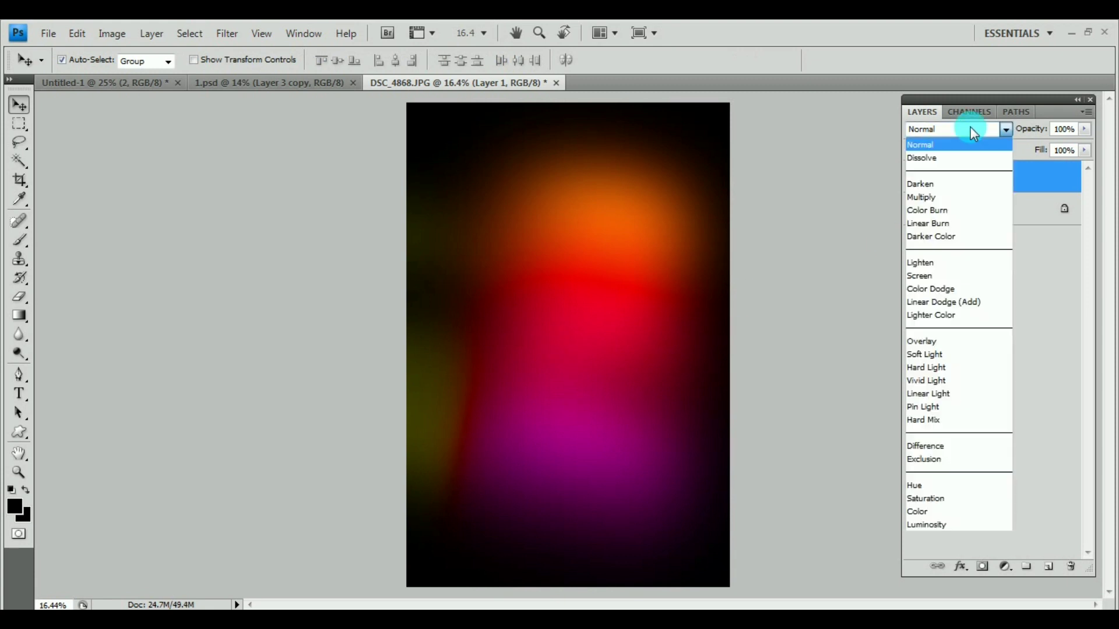
pyautogui.click(962, 277)
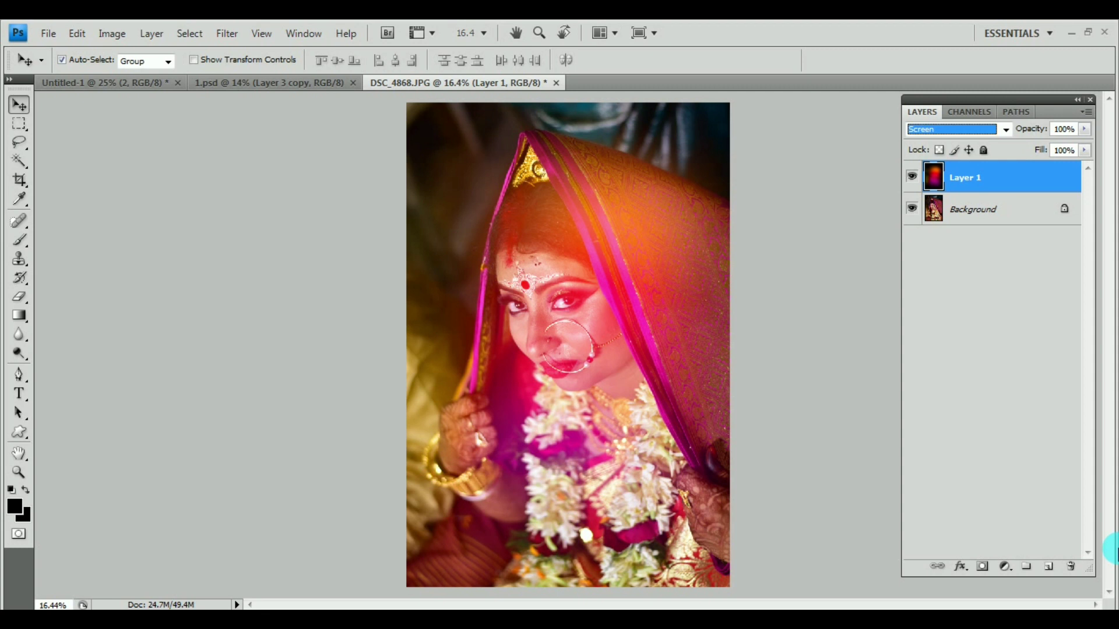
pyautogui.press('Return')
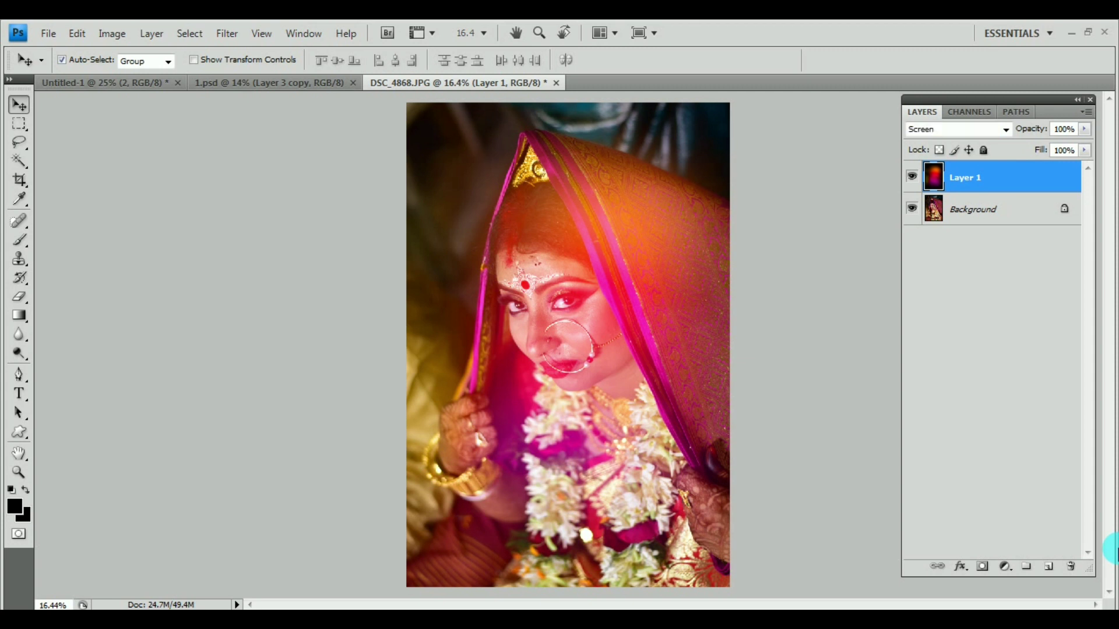
pyautogui.hotkey('ctrl', 'u')
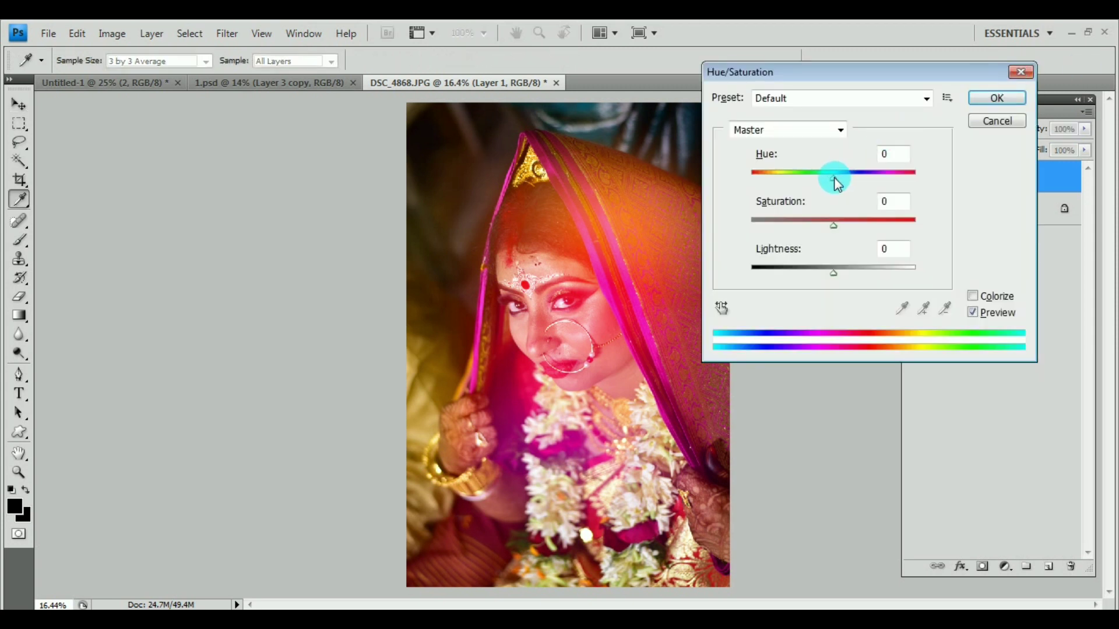
# Try a magenta hue shift, cancel it, and delete the overlay 18 layer
pyautogui.moveTo(838, 185)
pyautogui.mouseDown()
pyautogui.moveTo(777, 183)
pyautogui.moveTo(886, 187)
pyautogui.moveTo(809, 185)
pyautogui.mouseUp()
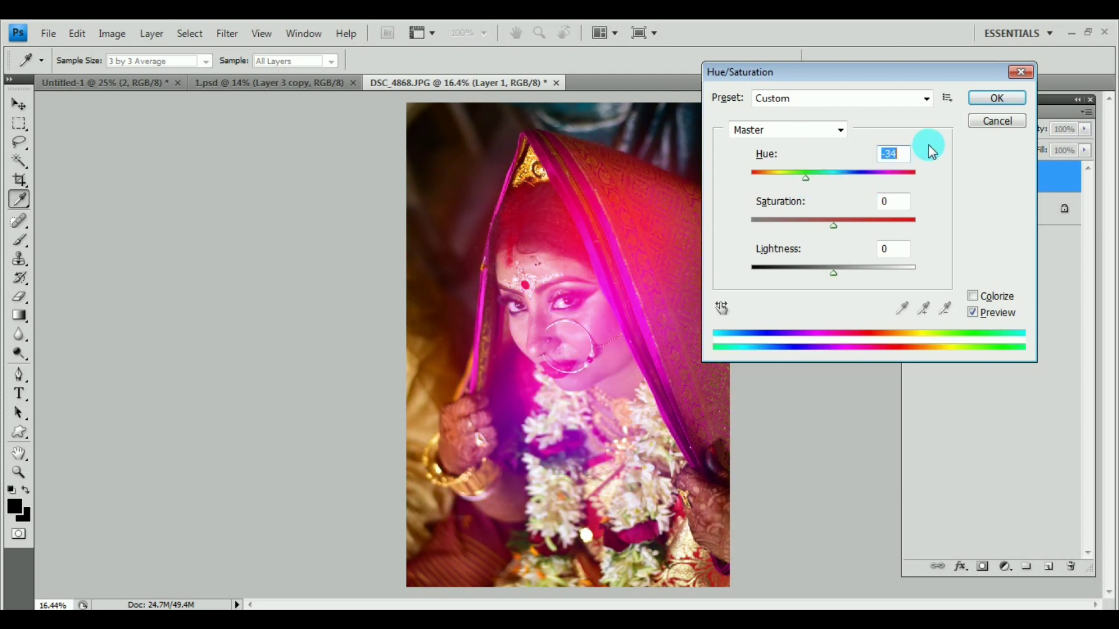
pyautogui.click(997, 119)
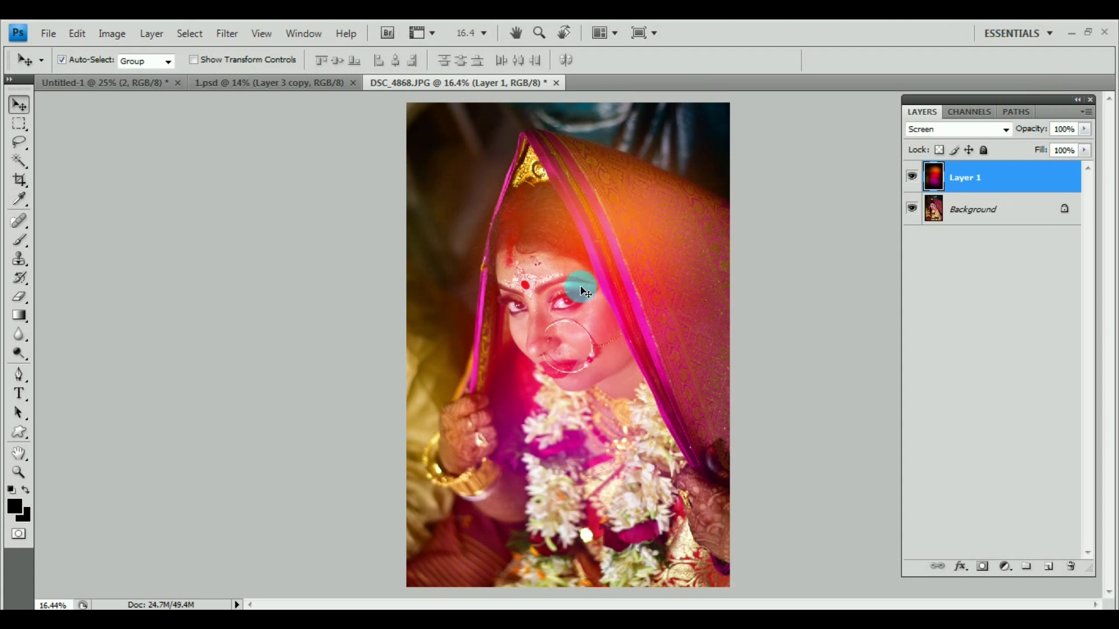
pyautogui.press('Delete')
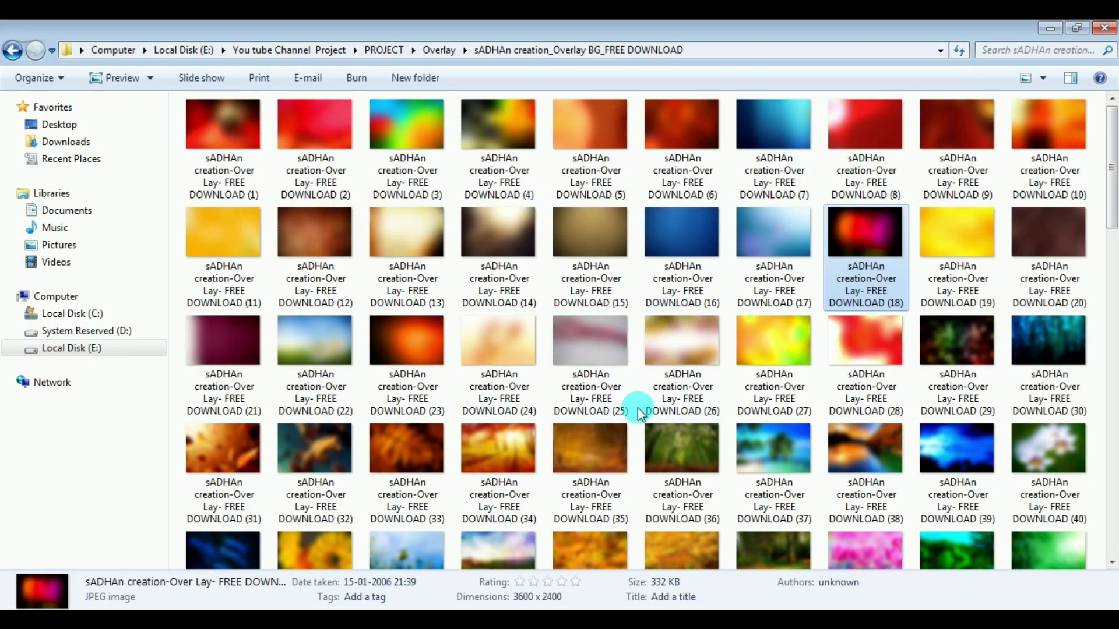
# Open sADHAn creation-Over Lay- FREE DOWNLOAD (42).jpg from the overlay folder in Photoshop
pyautogui.scroll(-3, 638, 408)
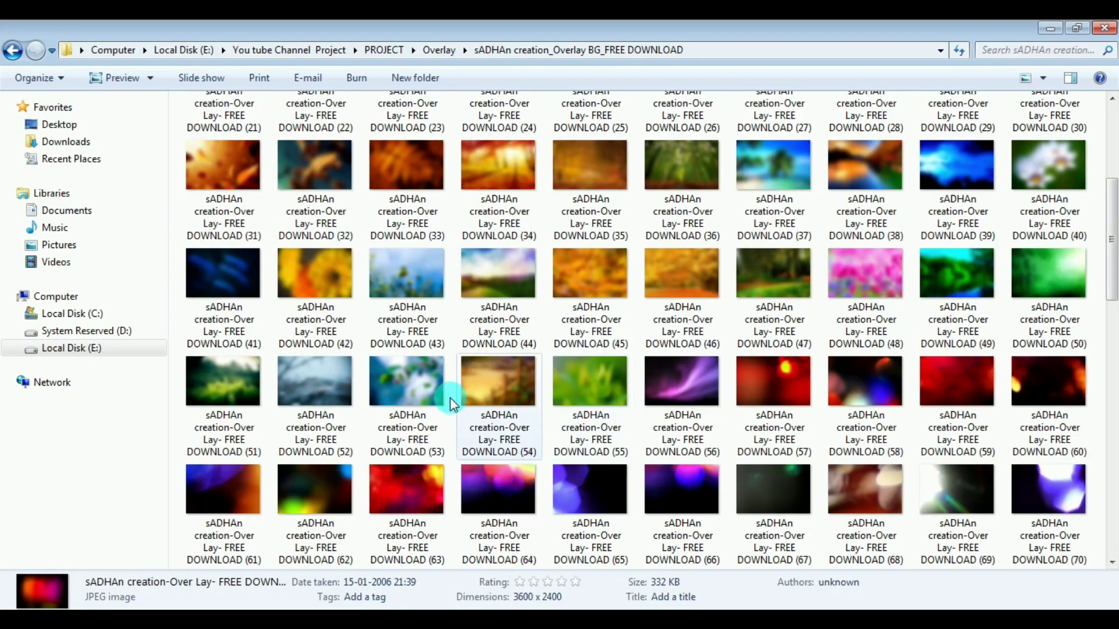
pyautogui.click(327, 285)
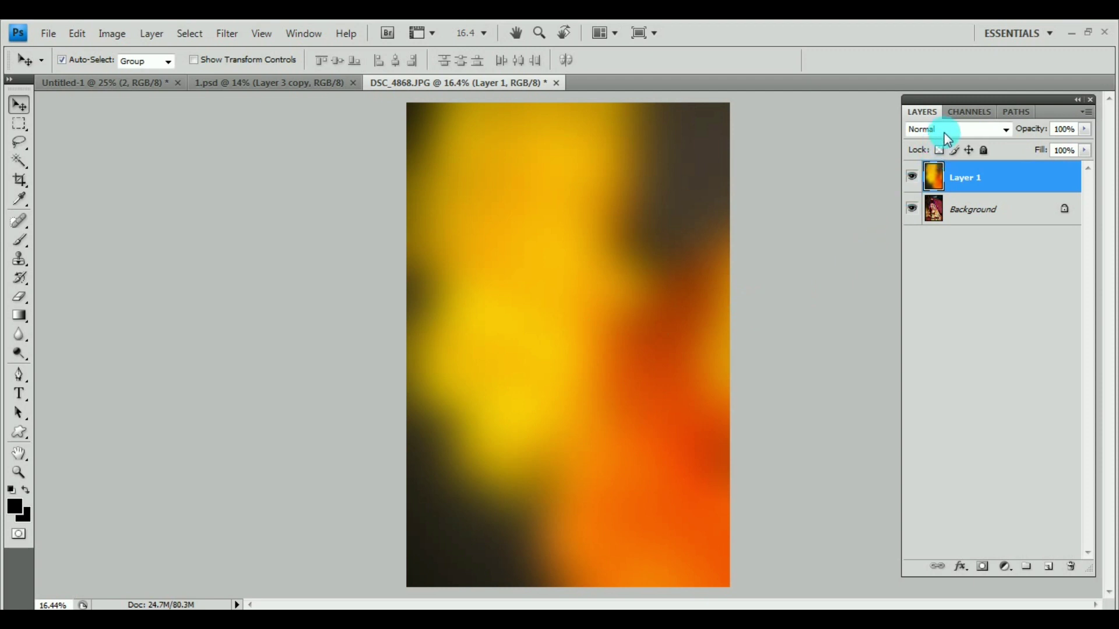
# Set the yellow overlay layer's blend mode to Screen
pyautogui.click(950, 129)
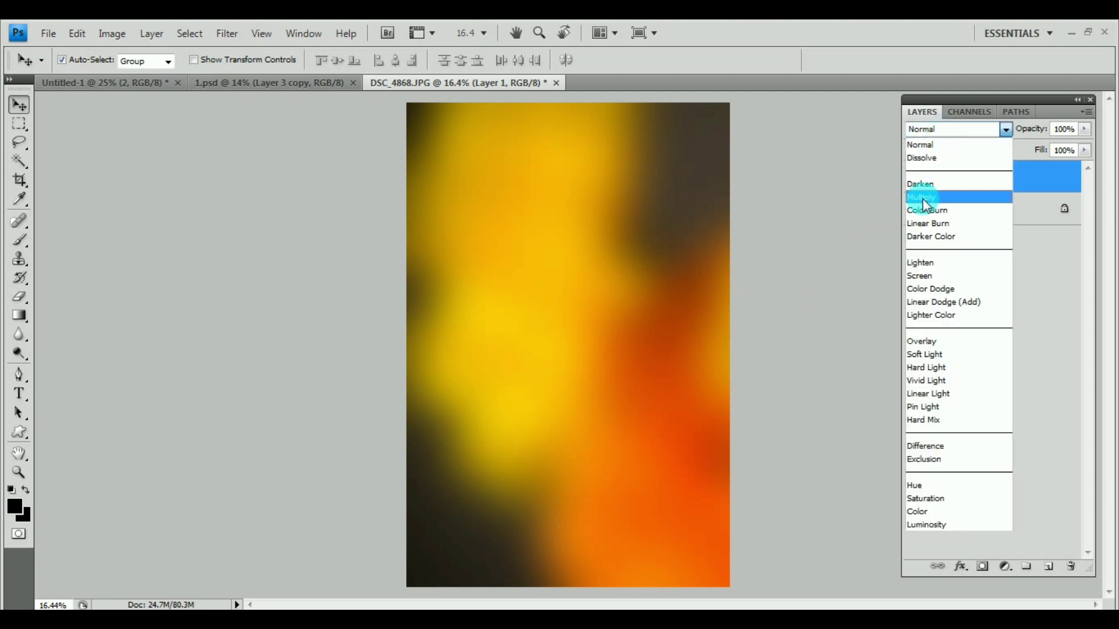
pyautogui.press('Return')
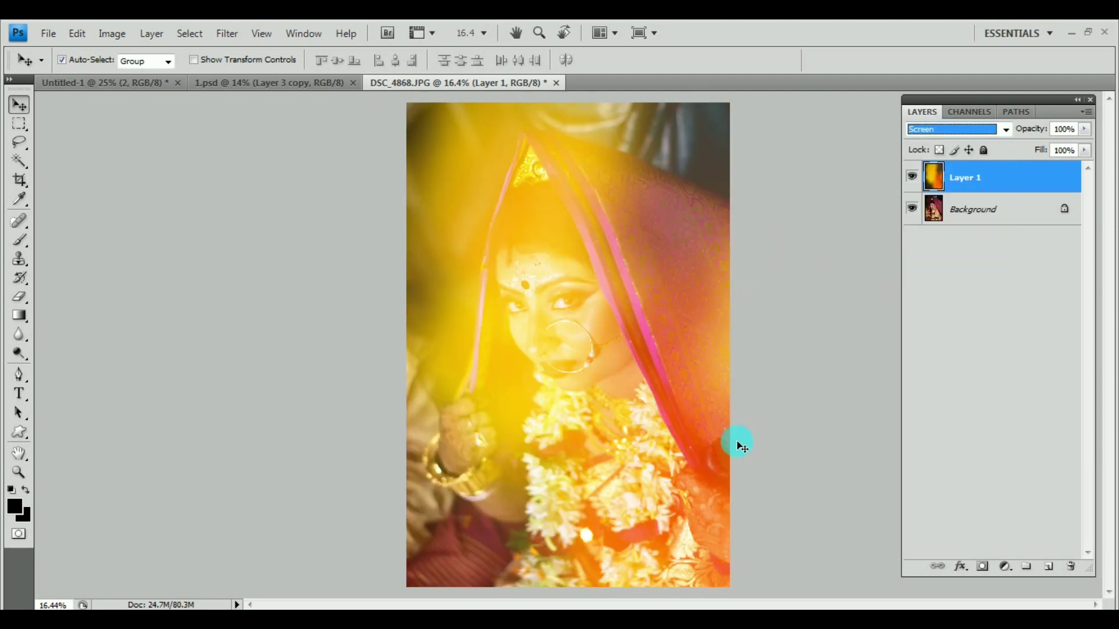
pyautogui.click(948, 270)
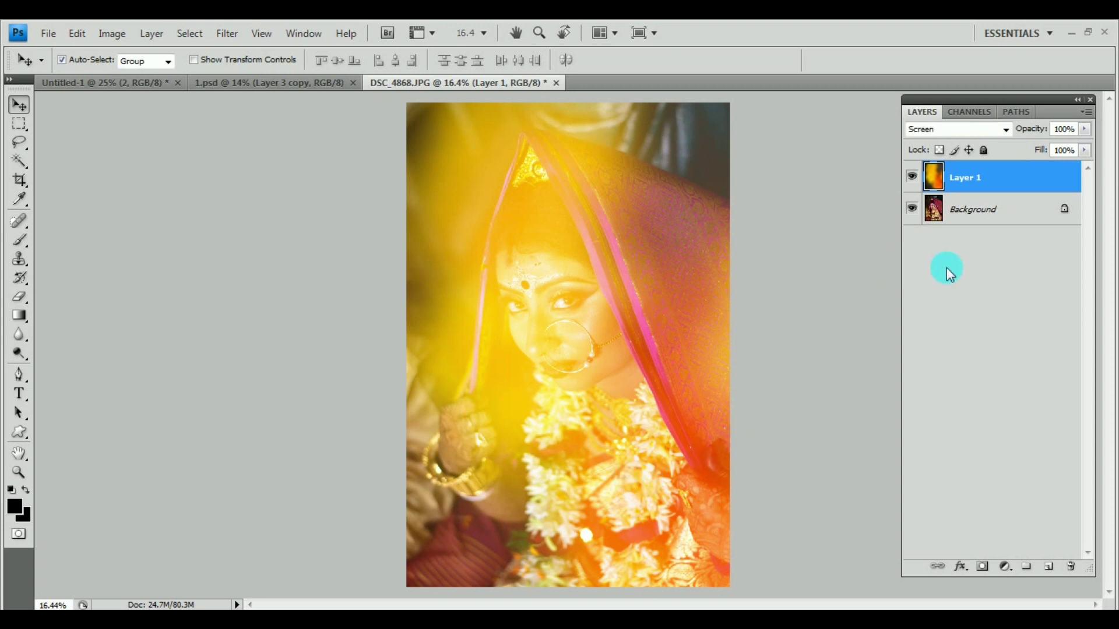
# Try a purple hue shift on the overlay and zoom out to see it whole
pyautogui.hotkey('ctrl', 'u')
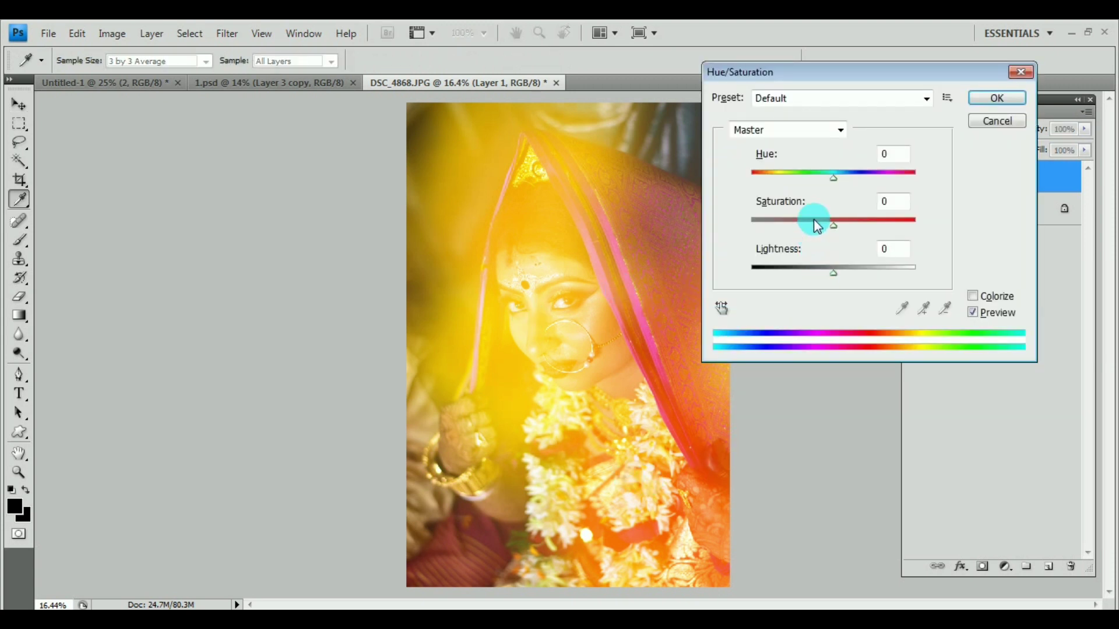
pyautogui.moveTo(813, 178); pyautogui.dragTo(767, 180)
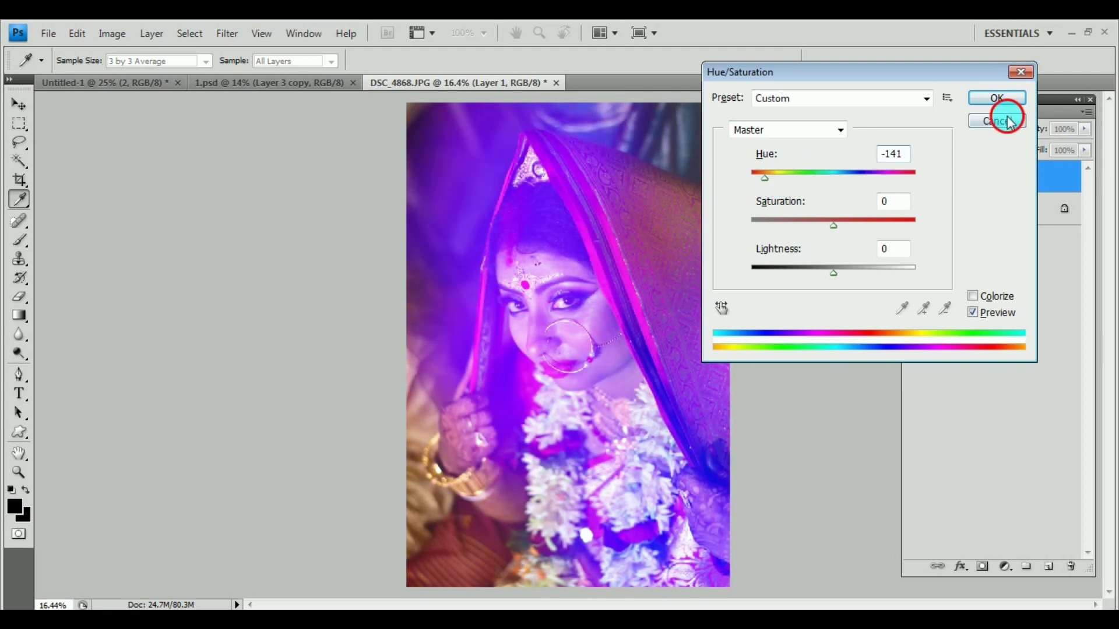
pyautogui.click(997, 99)
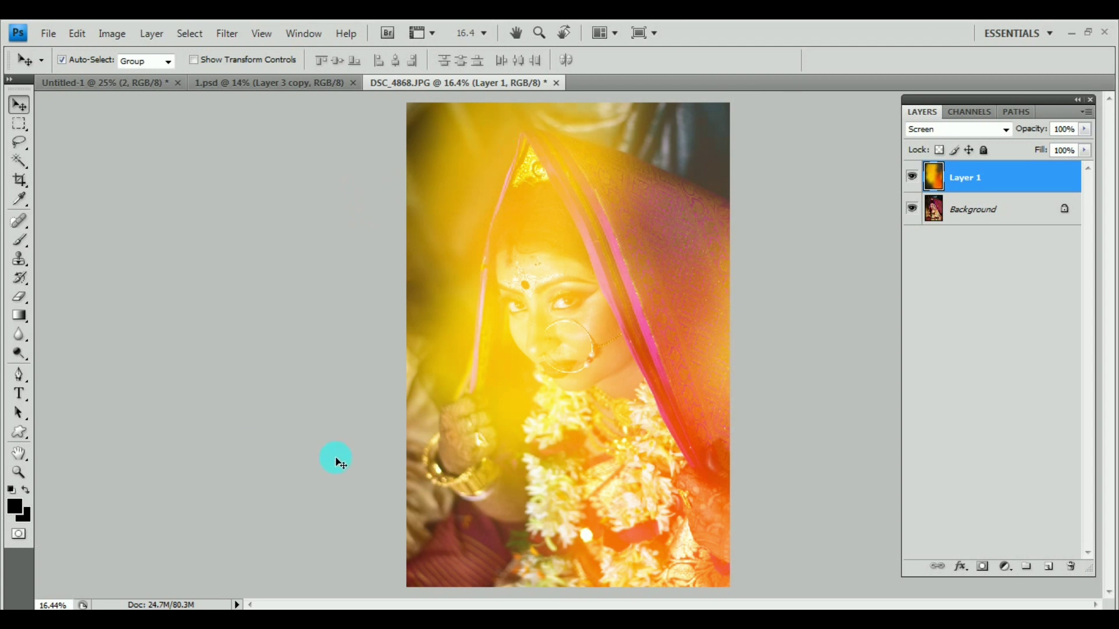
pyautogui.hotkey('ctrl', '-')
pyautogui.hotkey('ctrl', 't')
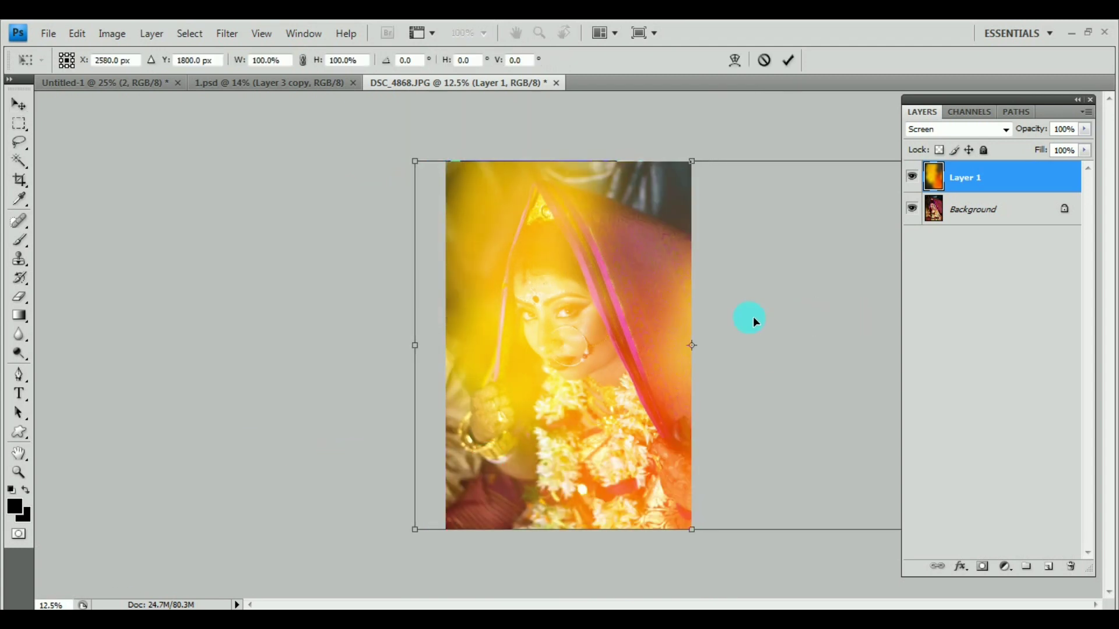
# Rotate the overlay 90° clockwise, scale it to 67.2% and position it over the portrait
pyautogui.rightClick(554, 223)
pyautogui.click(618, 407)
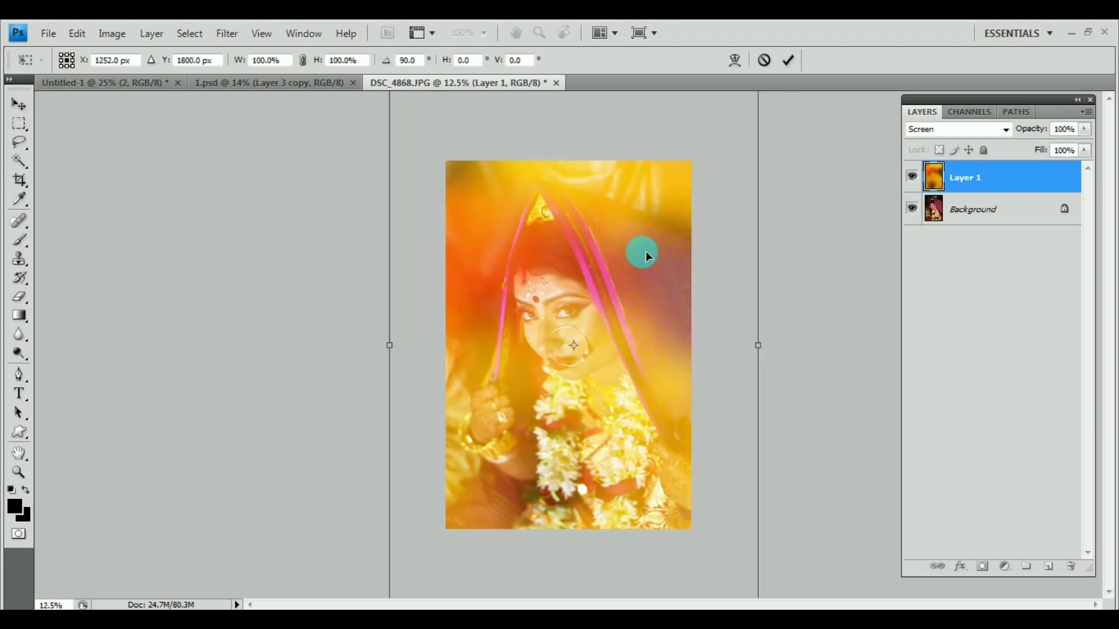
pyautogui.moveTo(648, 242); pyautogui.dragTo(647, 298)
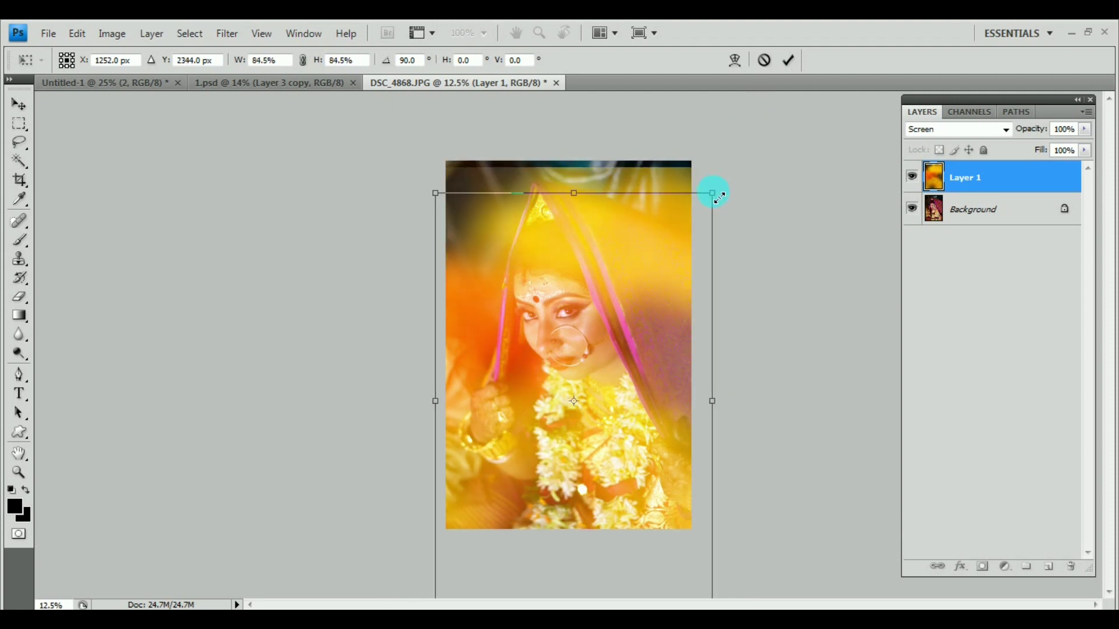
pyautogui.moveTo(758, 125); pyautogui.dragTo(695, 208)
pyautogui.moveTo(617, 407); pyautogui.dragTo(614, 364)
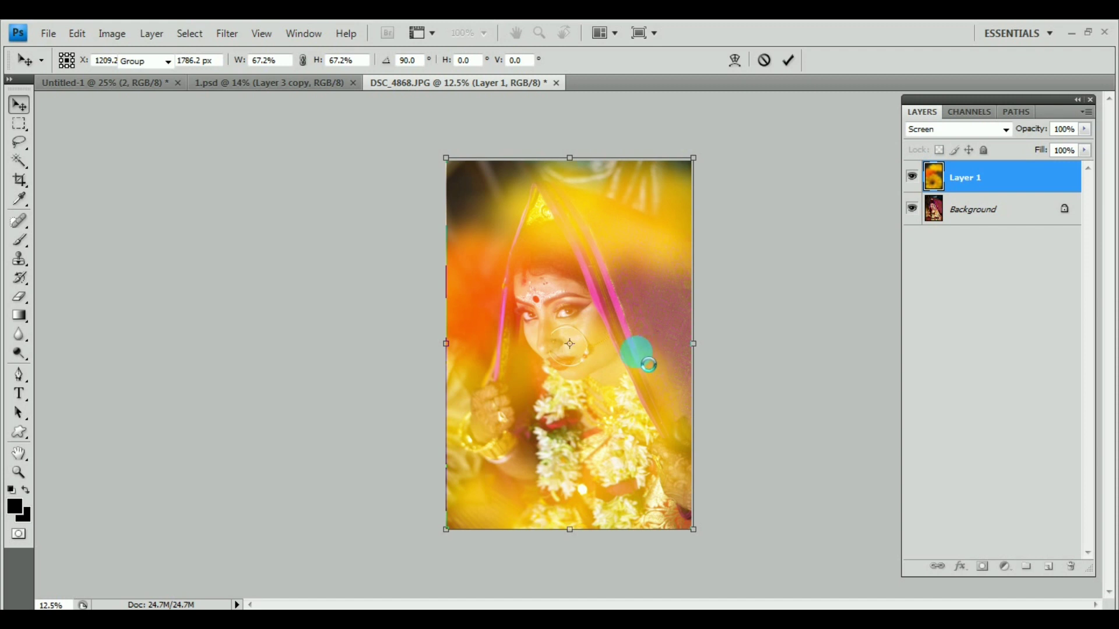
pyautogui.press('Return')
# Shift the overlay's hue to -36 so it reads red, then zoom in
pyautogui.hotkey('ctrl', 'u')
pyautogui.moveTo(827, 177); pyautogui.dragTo(808, 180)
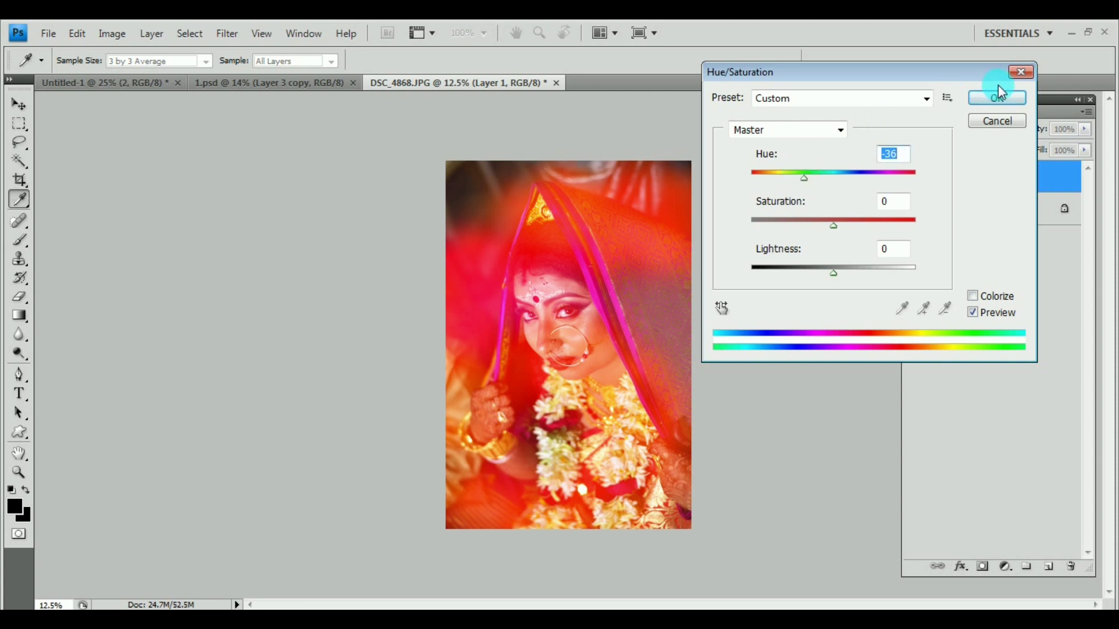
pyautogui.click(1006, 104)
pyautogui.press('v')
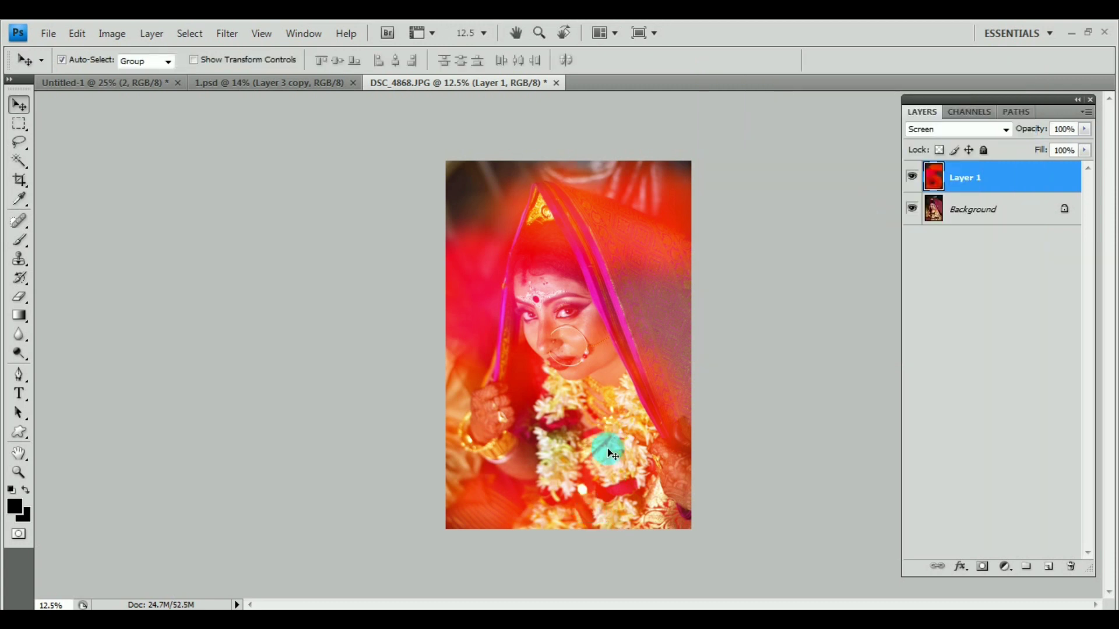
pyautogui.hotkey('ctrl', '+')
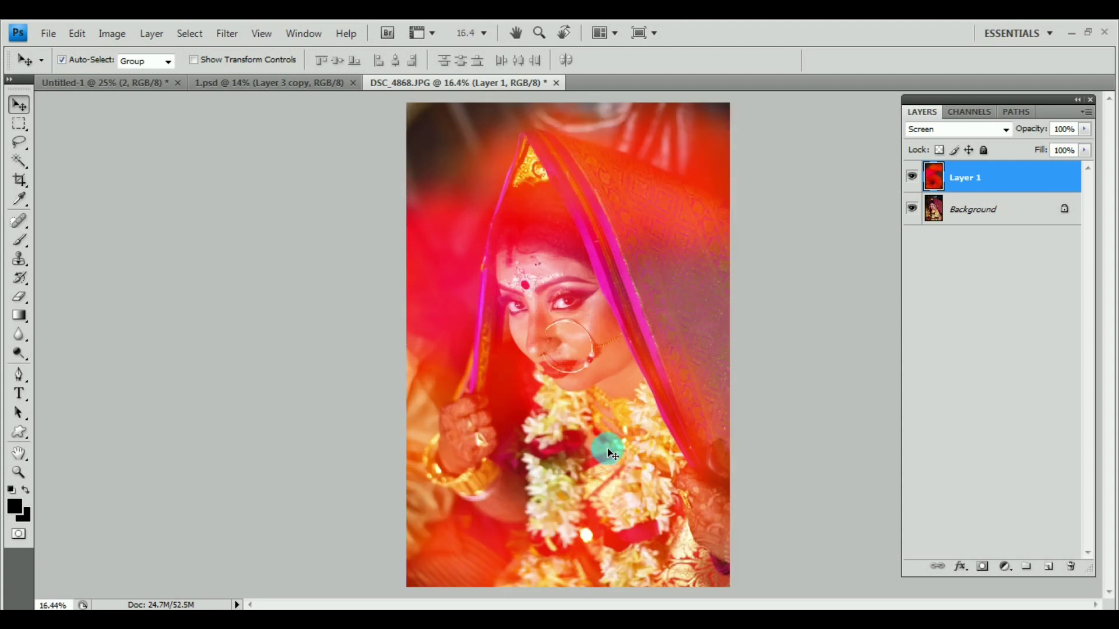
# Close the test photo without saving and return to the 1.psd album spread
pyautogui.hotkey('ctrl', 'w')
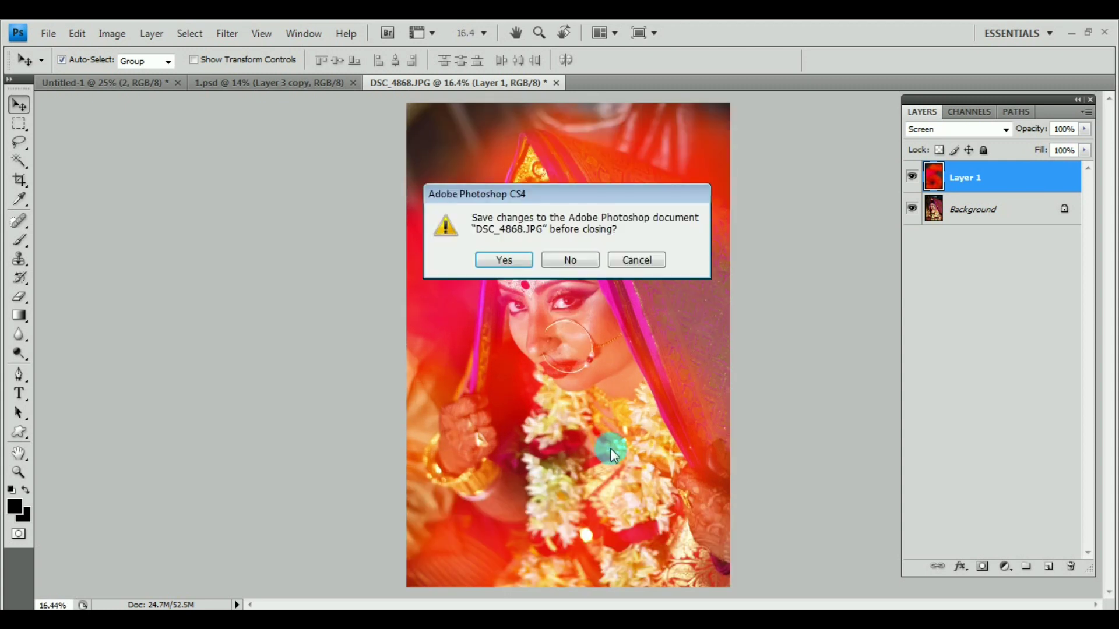
pyautogui.click(570, 257)
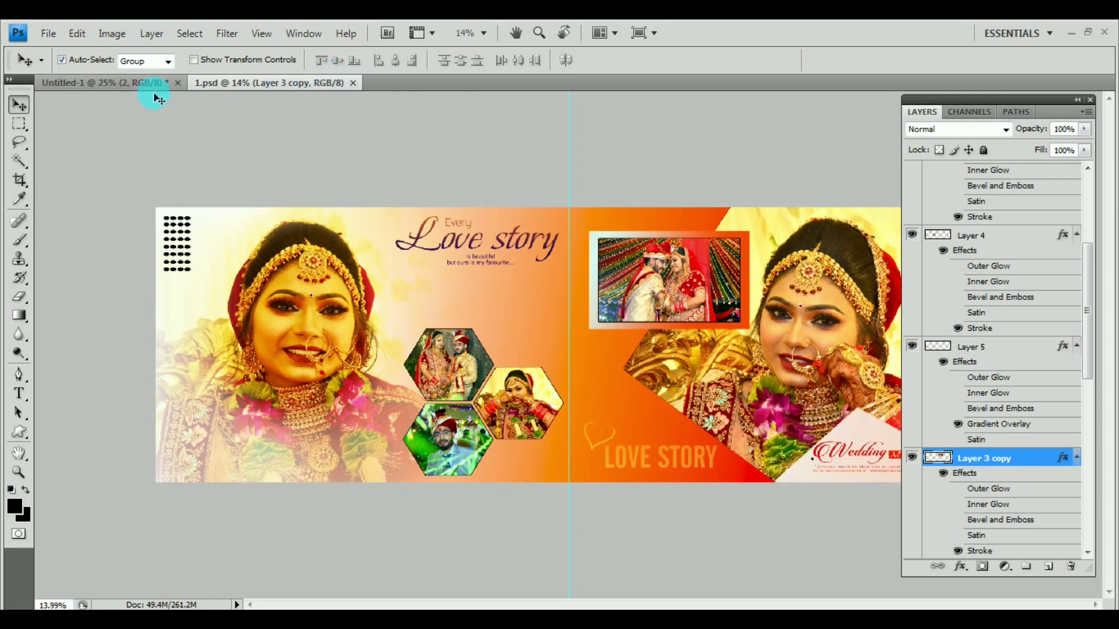
pyautogui.click(114, 83)
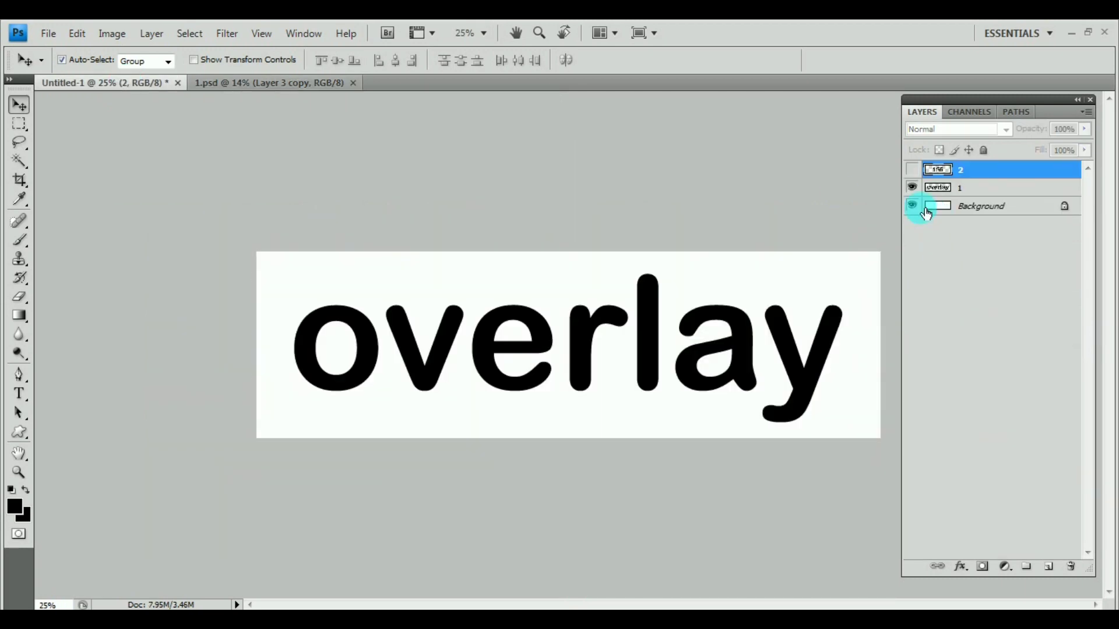
pyautogui.click(294, 84)
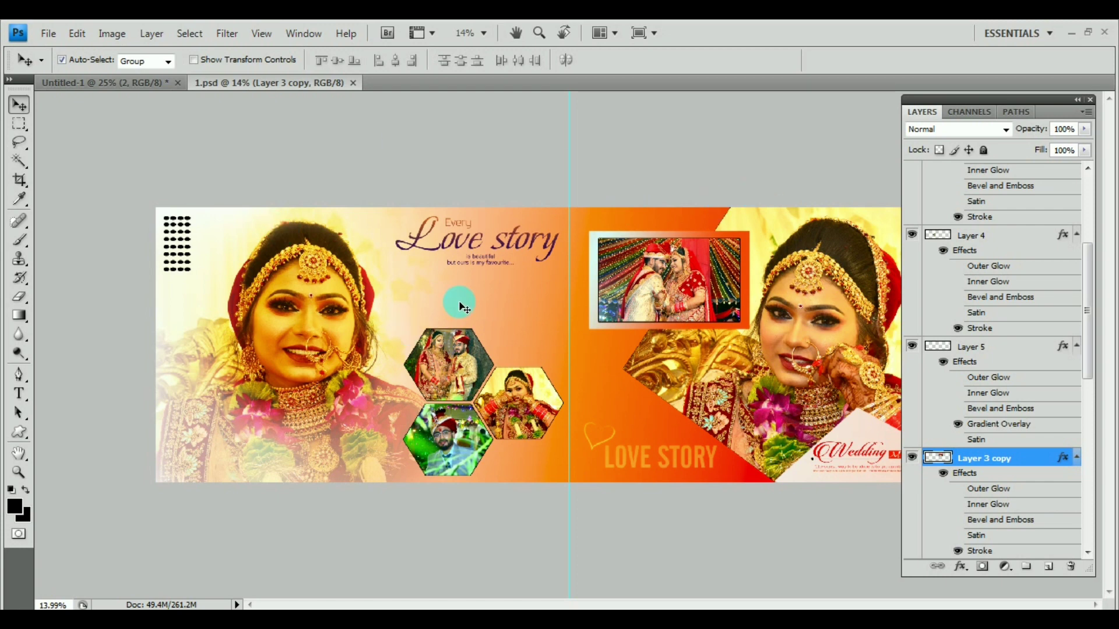
# Make Layer 8, the left-page bride portrait, the active layer
pyautogui.rightClick(293, 334)
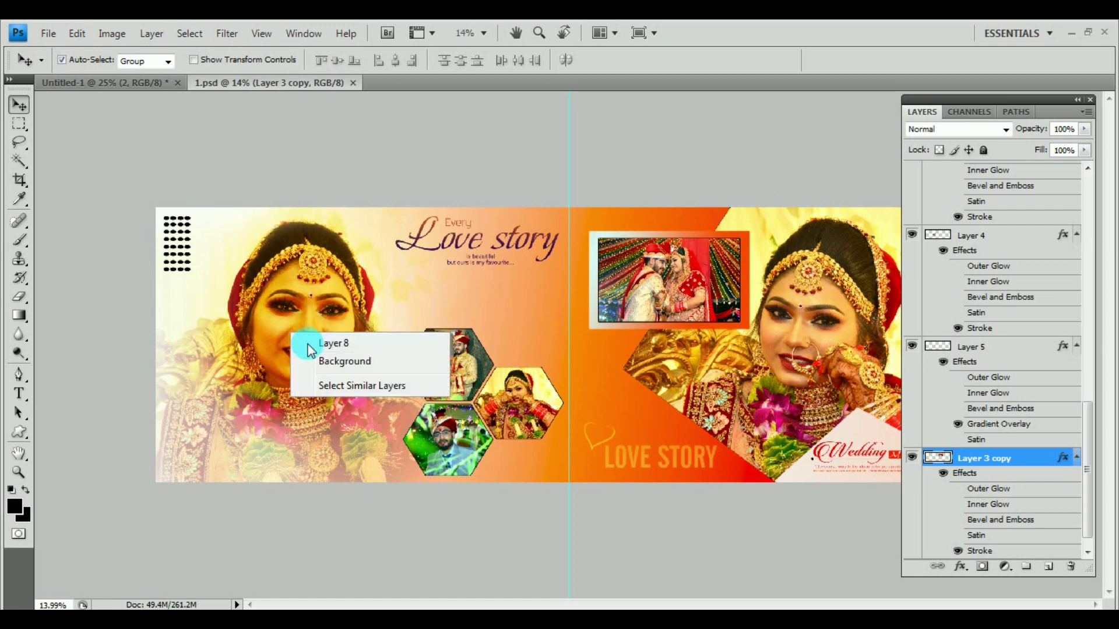
pyautogui.click(329, 344)
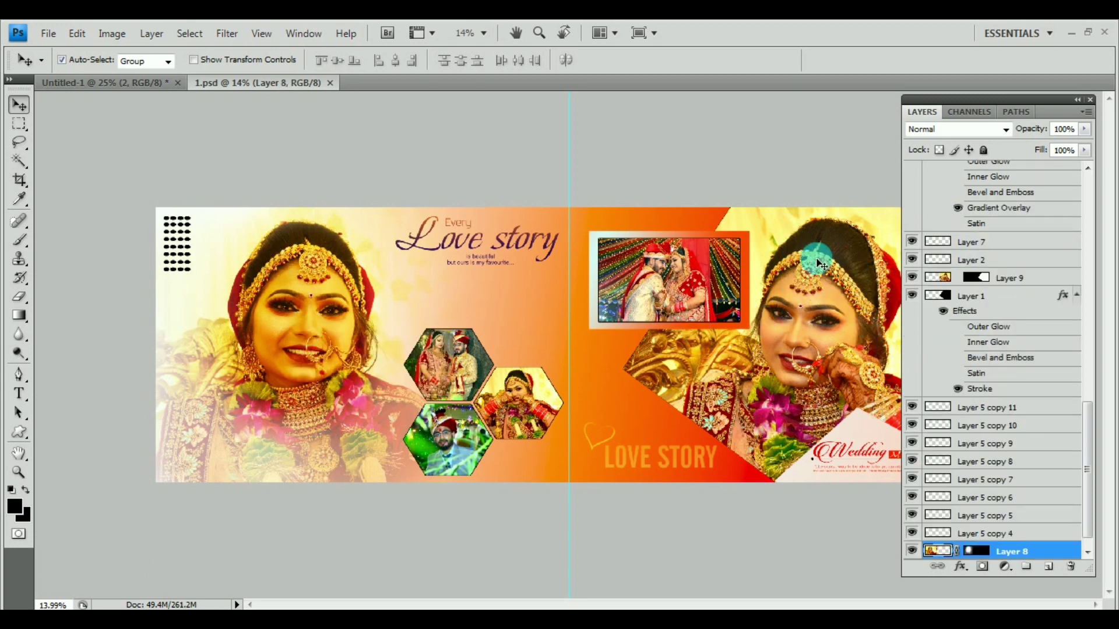
pyautogui.hotkey('alt', 'Tab')
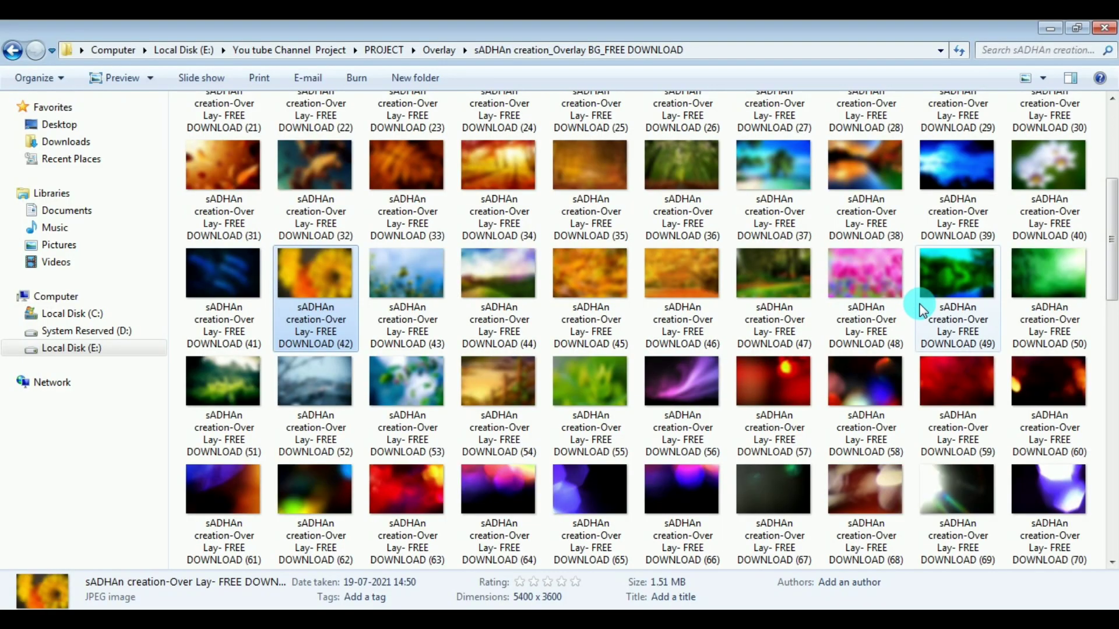
# Open the rainbow gradient overlay FREE DOWNLOAD (3) from the overlay folder
pyautogui.scroll(5, 868, 345)
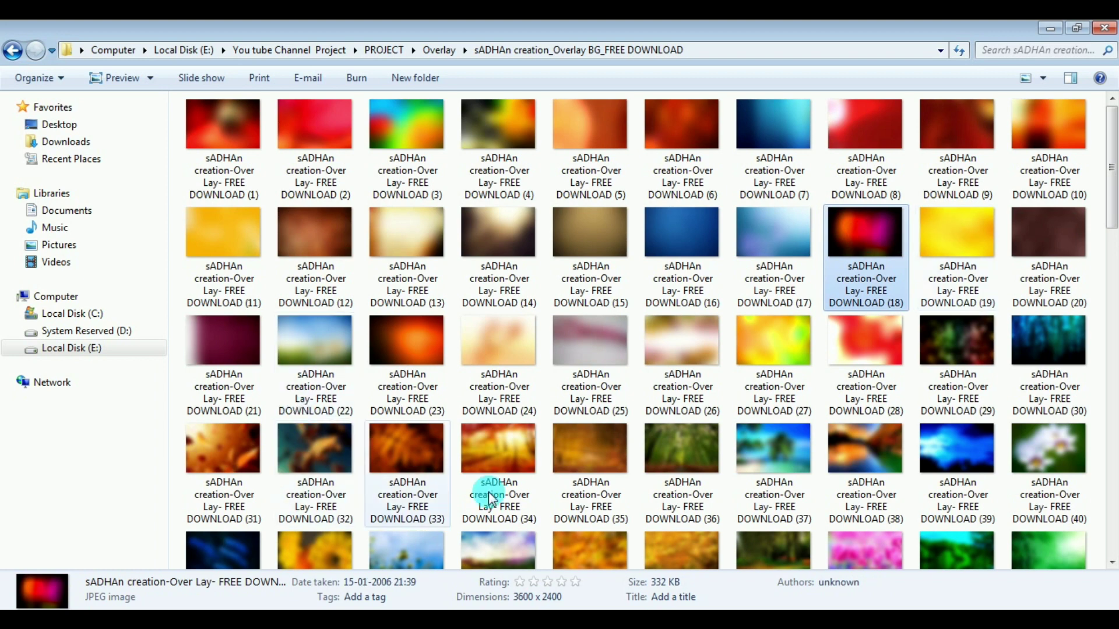
pyautogui.click(440, 117)
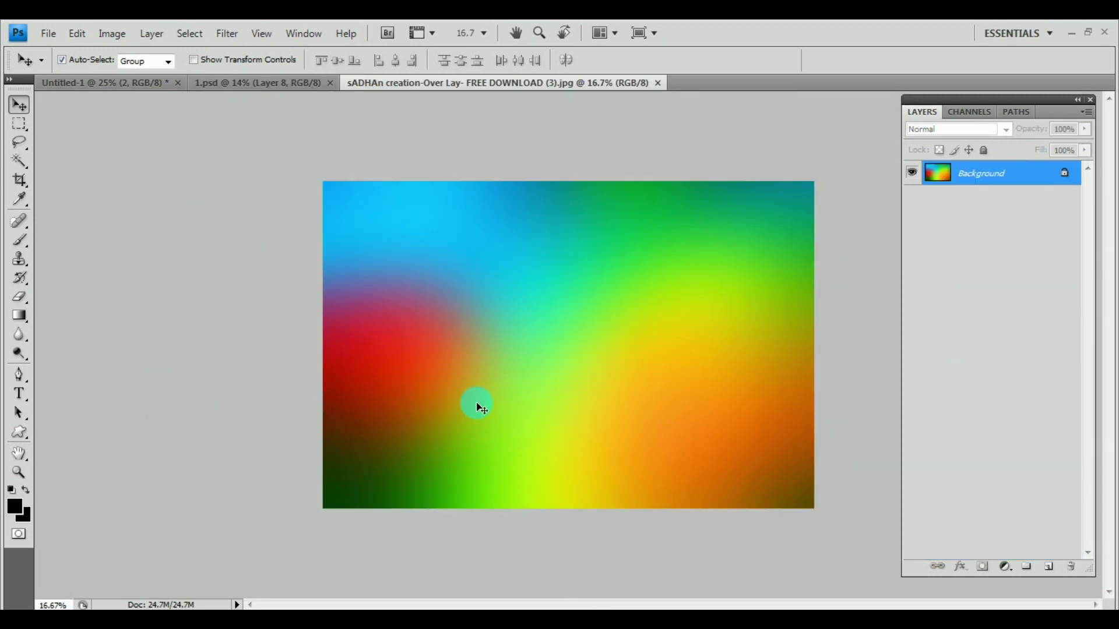
# Drag the whole rainbow gradient into the album spread over the left page
pyautogui.hotkey('ctrl', 'a')
pyautogui.moveTo(489, 415)
pyautogui.mouseDown()
pyautogui.moveTo(571, 318)
pyautogui.moveTo(618, 326)
pyautogui.mouseUp()
pyautogui.moveTo(417, 336); pyautogui.dragTo(175, 307)
pyautogui.scroll(-1, 1037, 414)
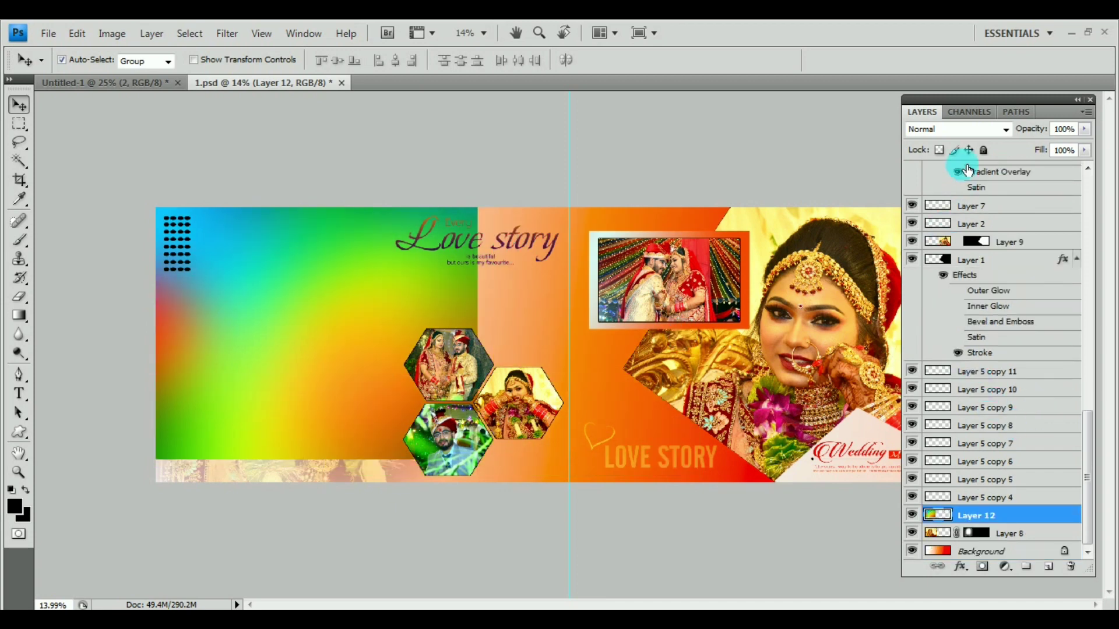
# Set the rainbow layer to Screen mode and compare it on and off
pyautogui.click(961, 134)
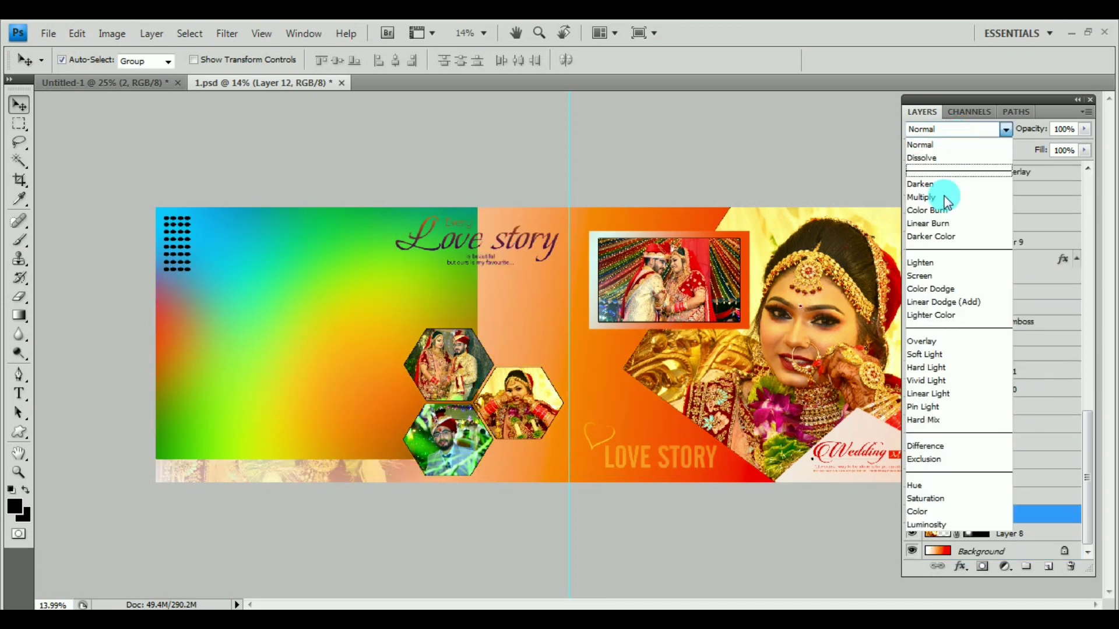
pyautogui.click(927, 277)
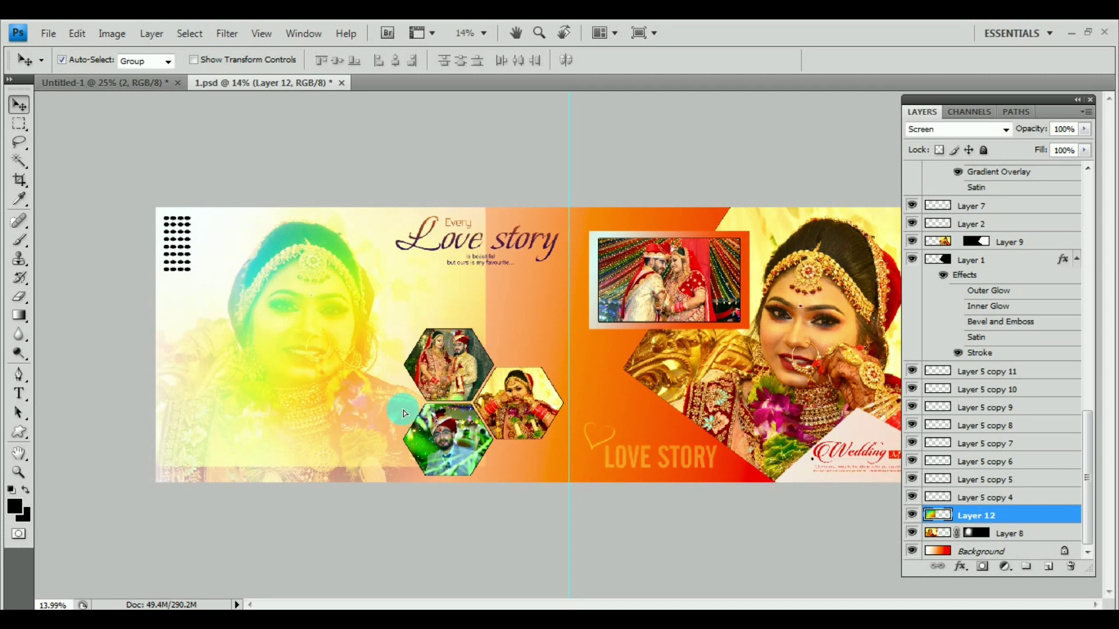
pyautogui.moveTo(450, 443); pyautogui.dragTo(435, 410)
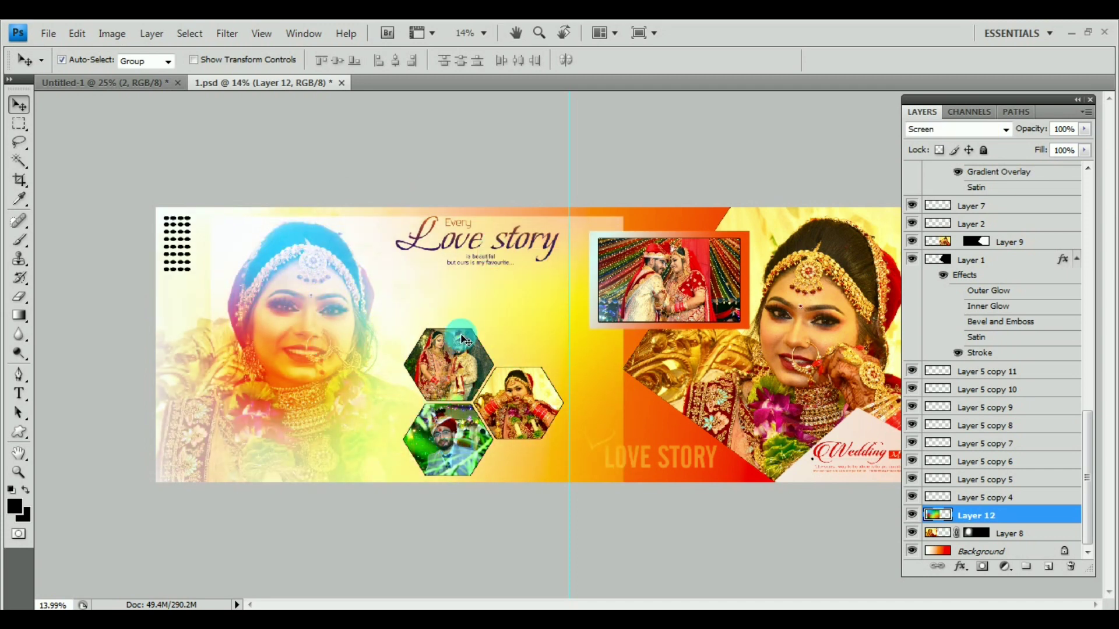
pyautogui.click(961, 512)
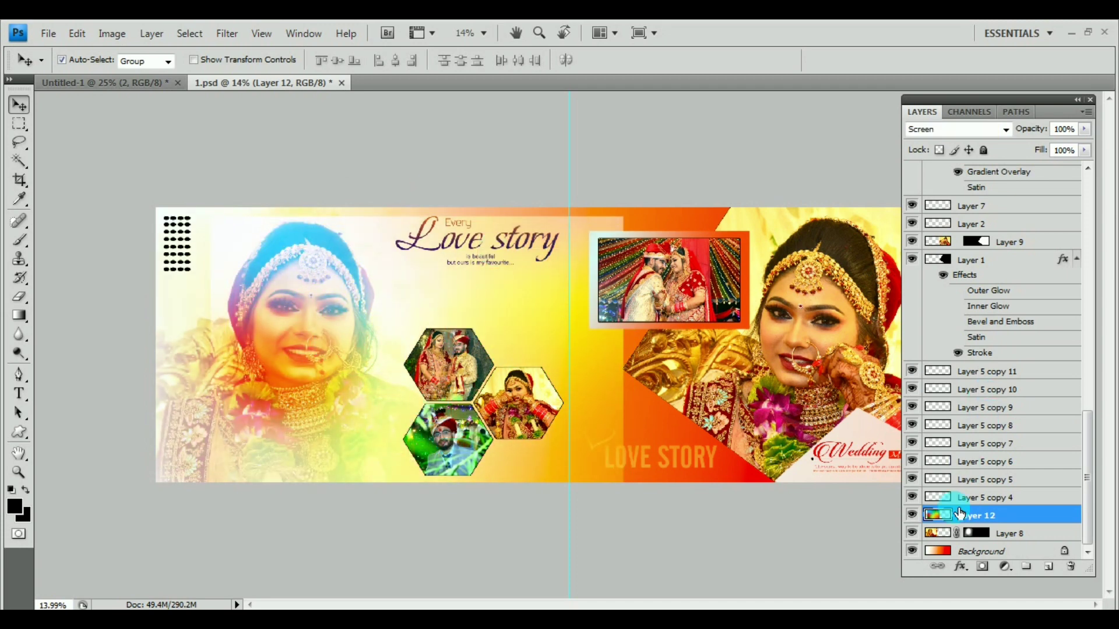
pyautogui.click(912, 516)
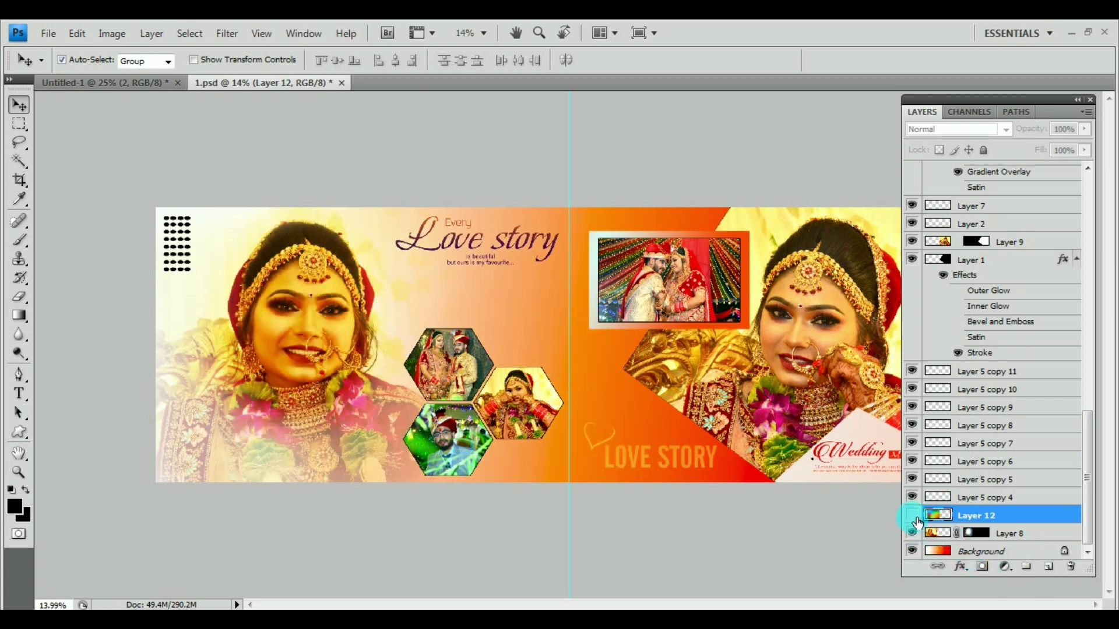
pyautogui.click(912, 516)
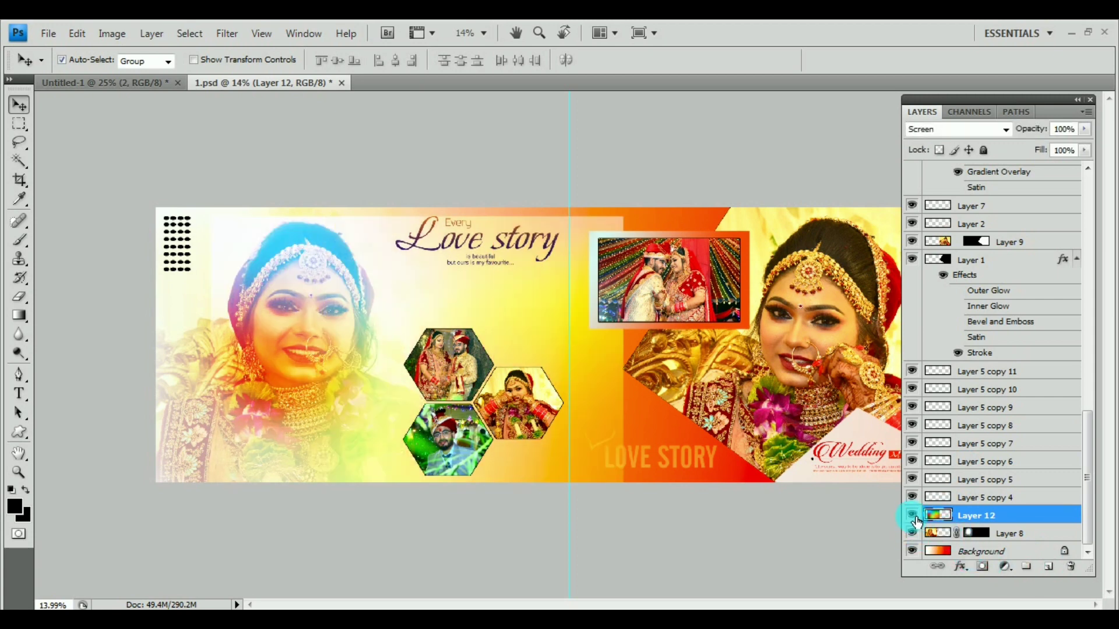
# Clip the rainbow overlay to the left bride portrait and reposition it
pyautogui.click(963, 519)
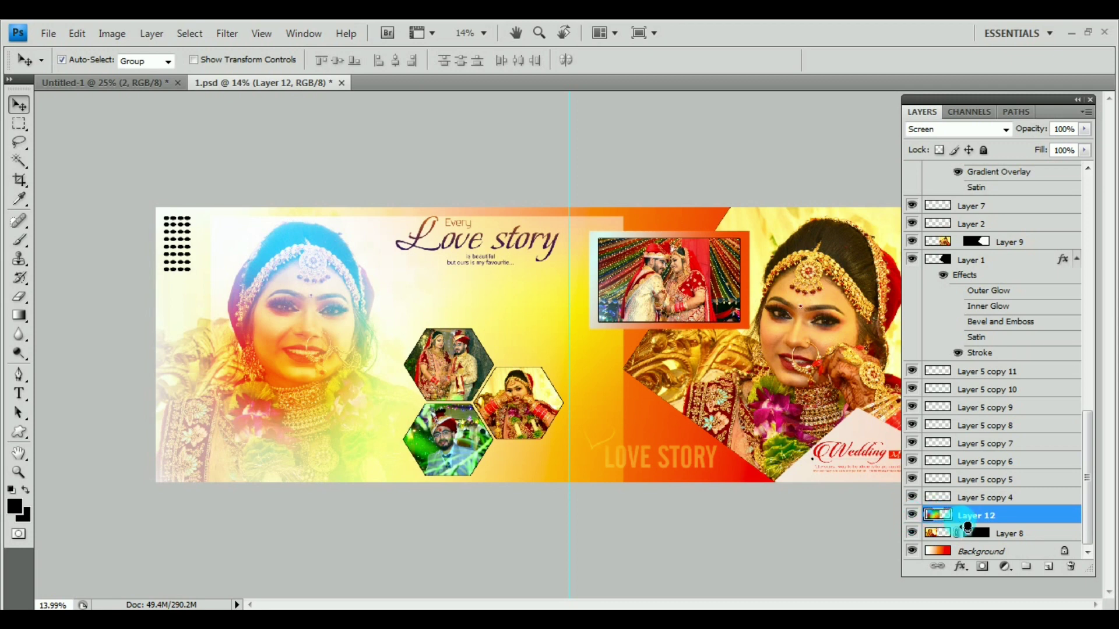
pyautogui.keyDown('alt'); pyautogui.click(967, 524); pyautogui.keyUp('alt')
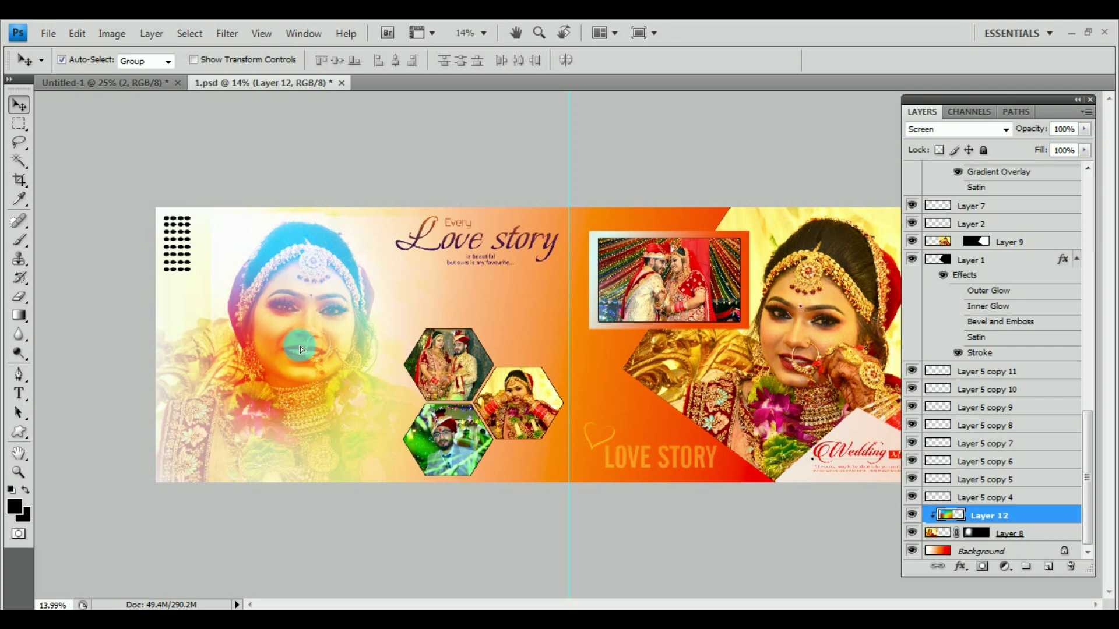
pyautogui.moveTo(301, 350); pyautogui.dragTo(632, 312)
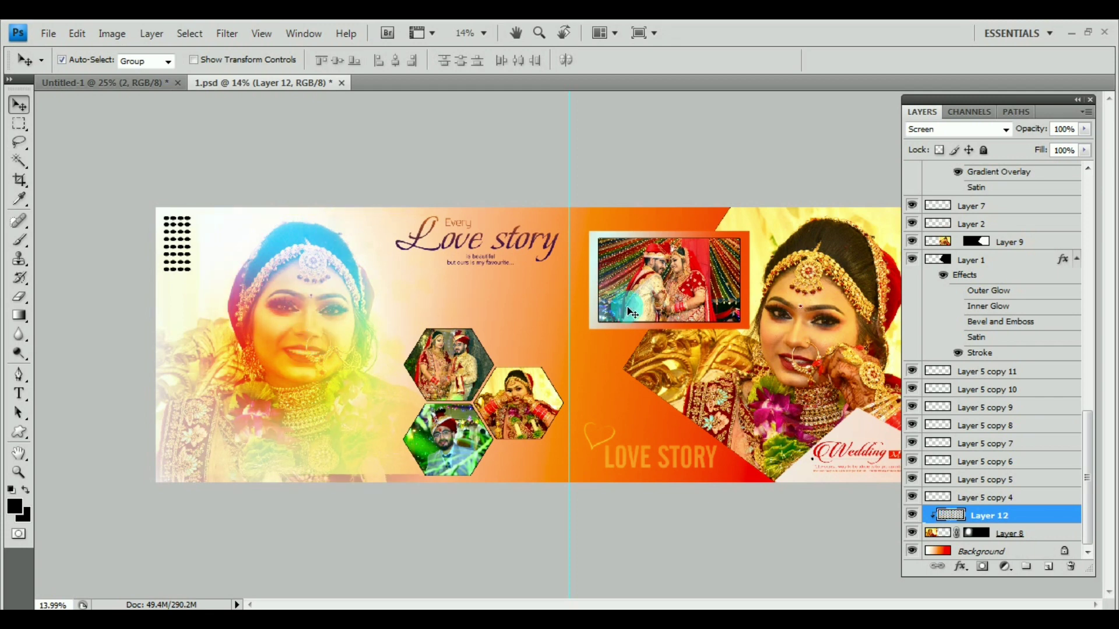
pyautogui.rightClick(320, 298)
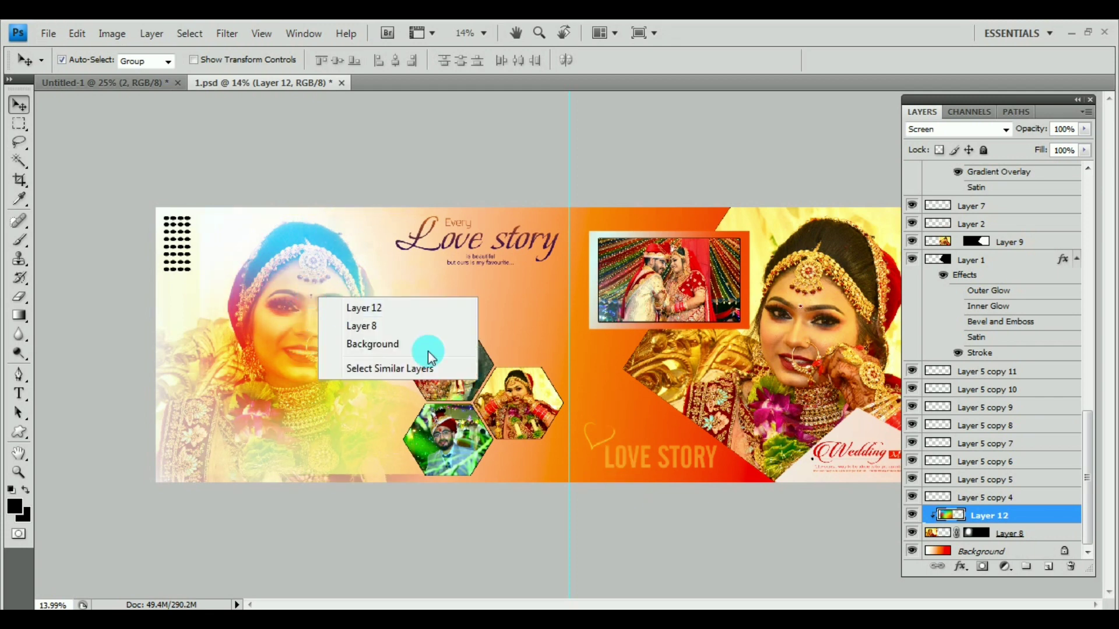
pyautogui.press('Escape')
# Enlarge the rainbow overlay to about 121.9% and shift it right
pyautogui.hotkey('ctrl', 't')
pyautogui.moveTo(612, 475); pyautogui.dragTo(661, 504)
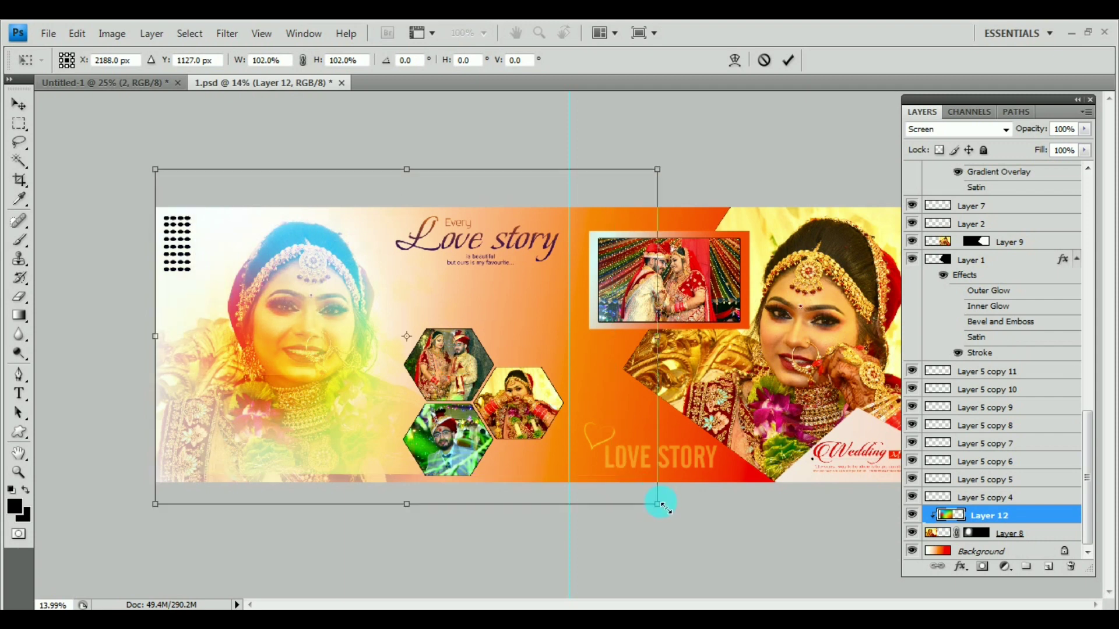
pyautogui.moveTo(309, 401); pyautogui.dragTo(321, 407)
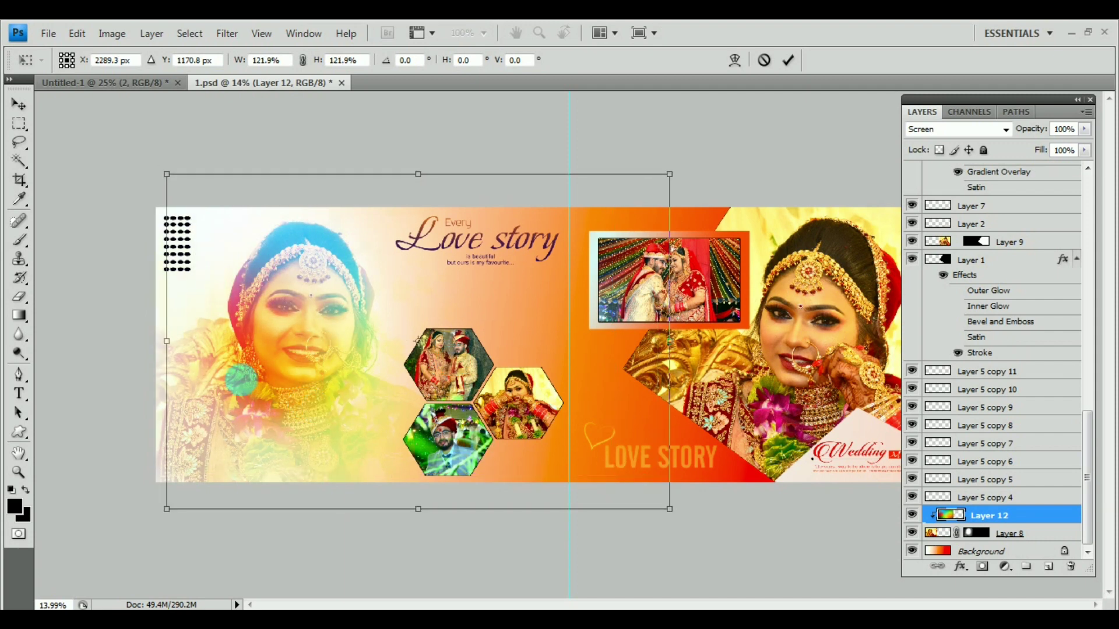
pyautogui.press('v')
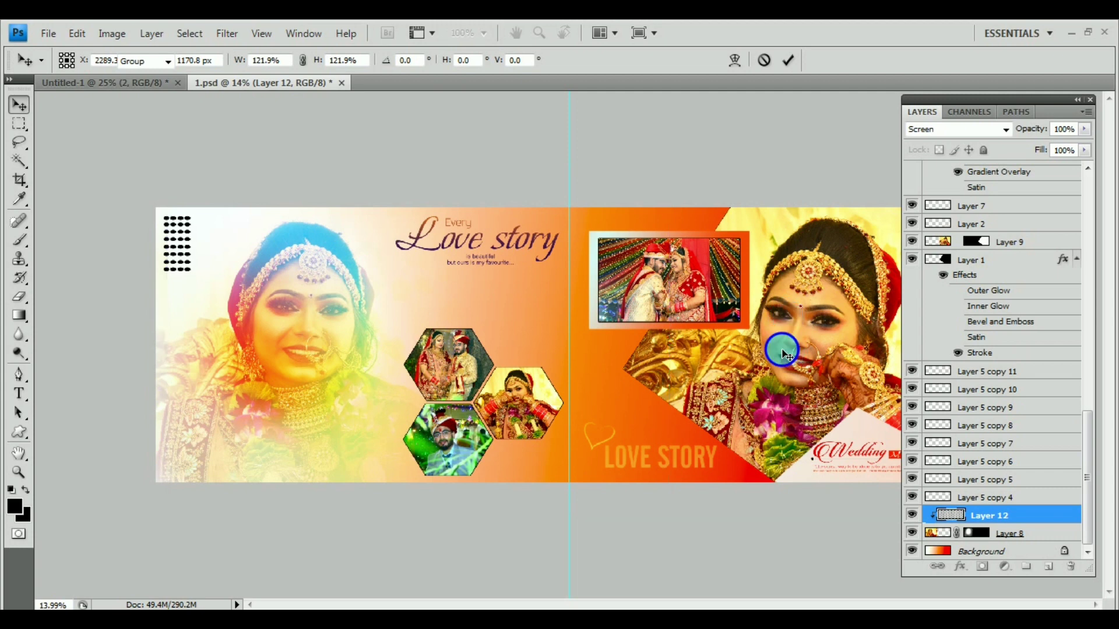
pyautogui.rightClick(816, 358)
pyautogui.press('Escape')
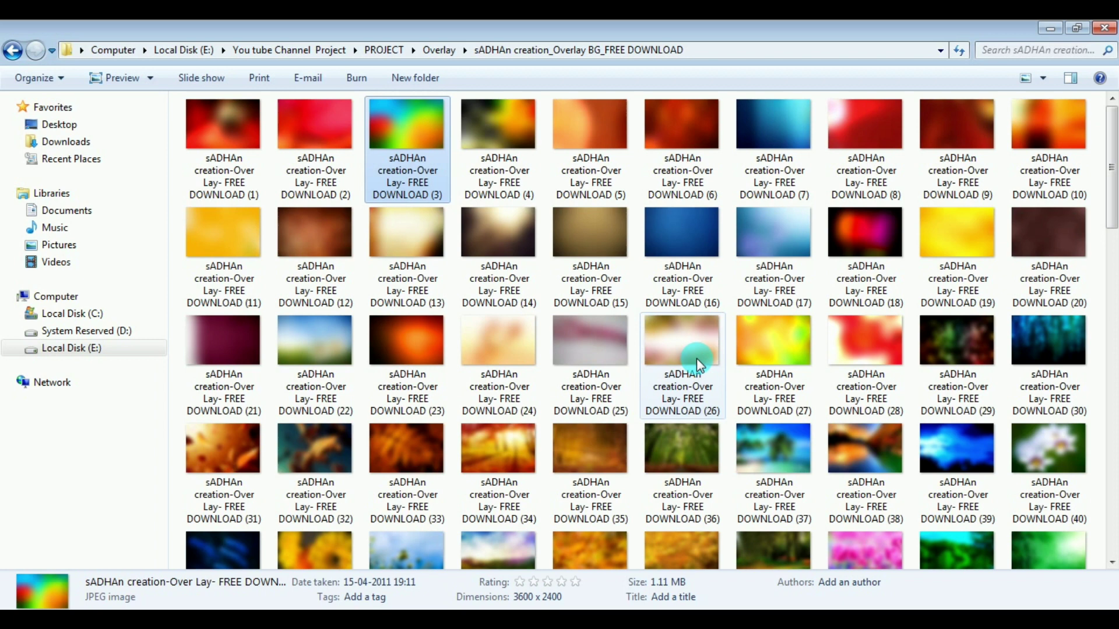
# Open purple overlay (134) in Photoshop, copy the whole image, and close it
pyautogui.scroll(-5, 697, 358)
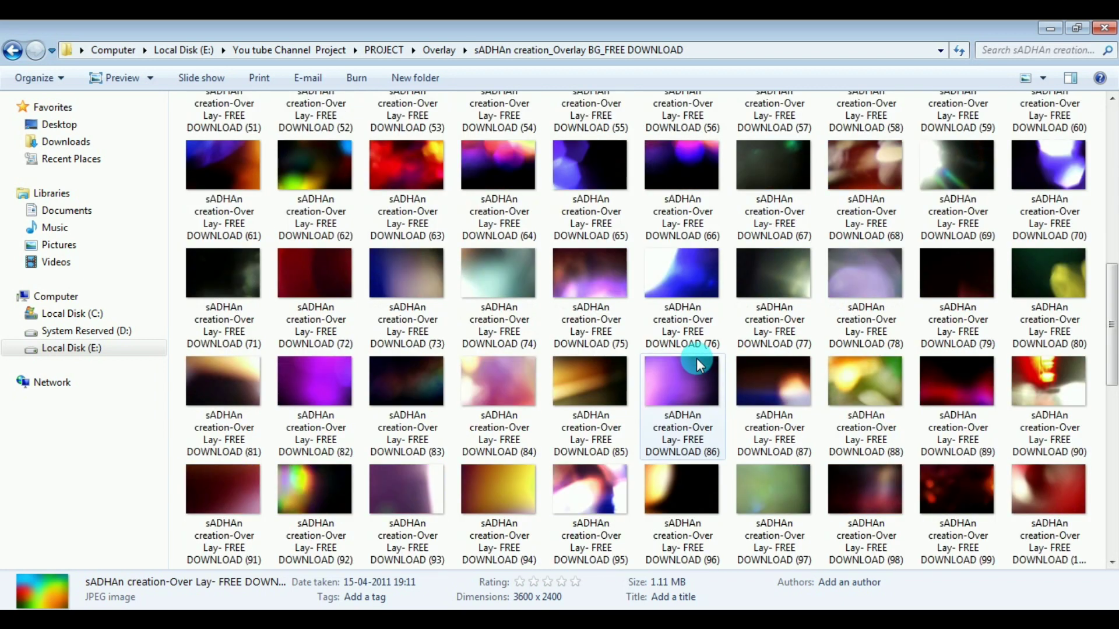
pyautogui.scroll(-3, 697, 364)
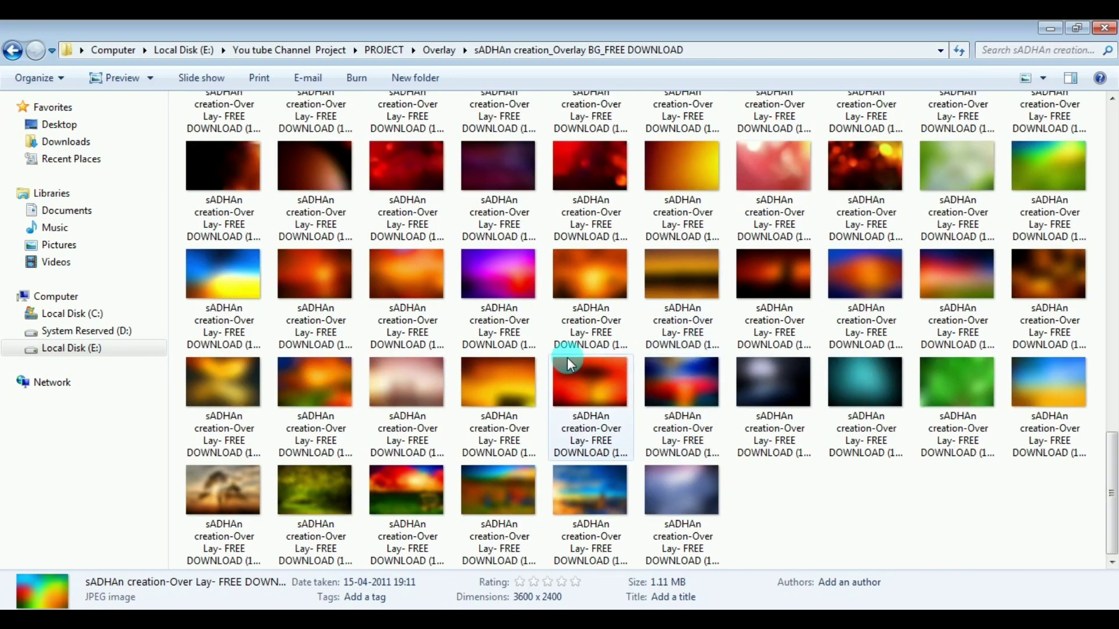
pyautogui.moveTo(471, 284); pyautogui.dragTo(362, 457)
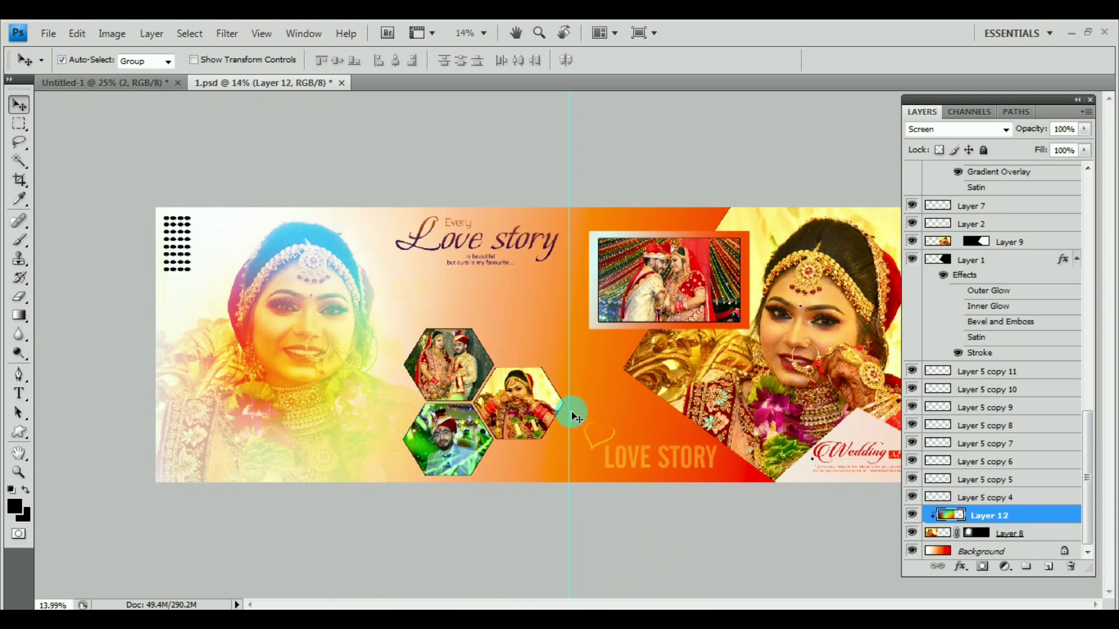
pyautogui.moveTo(573, 416); pyautogui.dragTo(577, 421)
pyautogui.hotkey('ctrl', 'a')
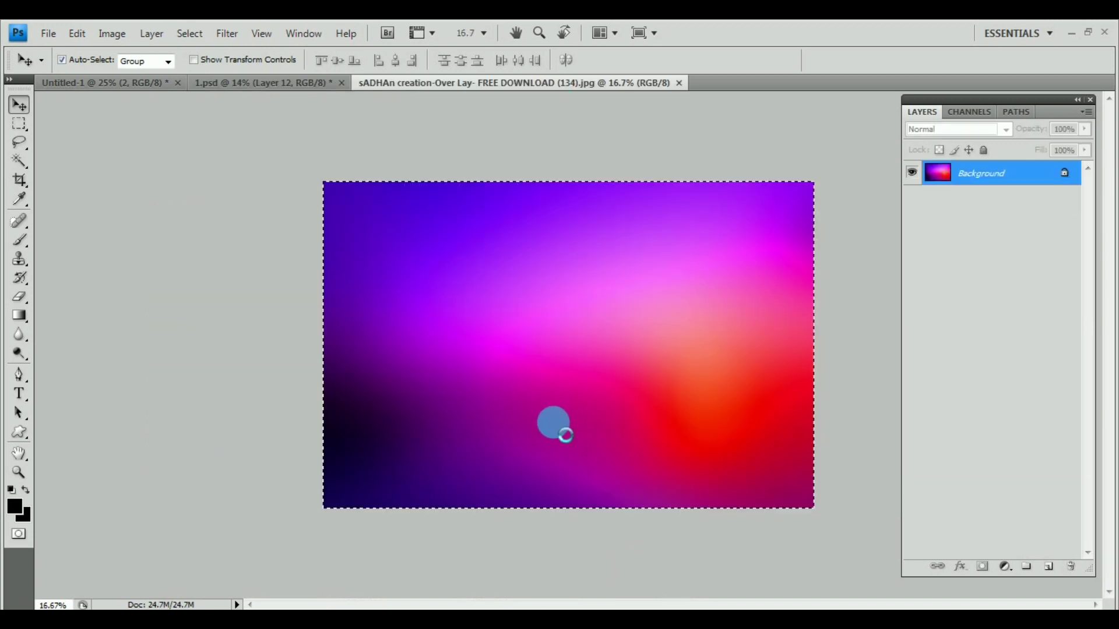
pyautogui.hotkey('ctrl', 'w')
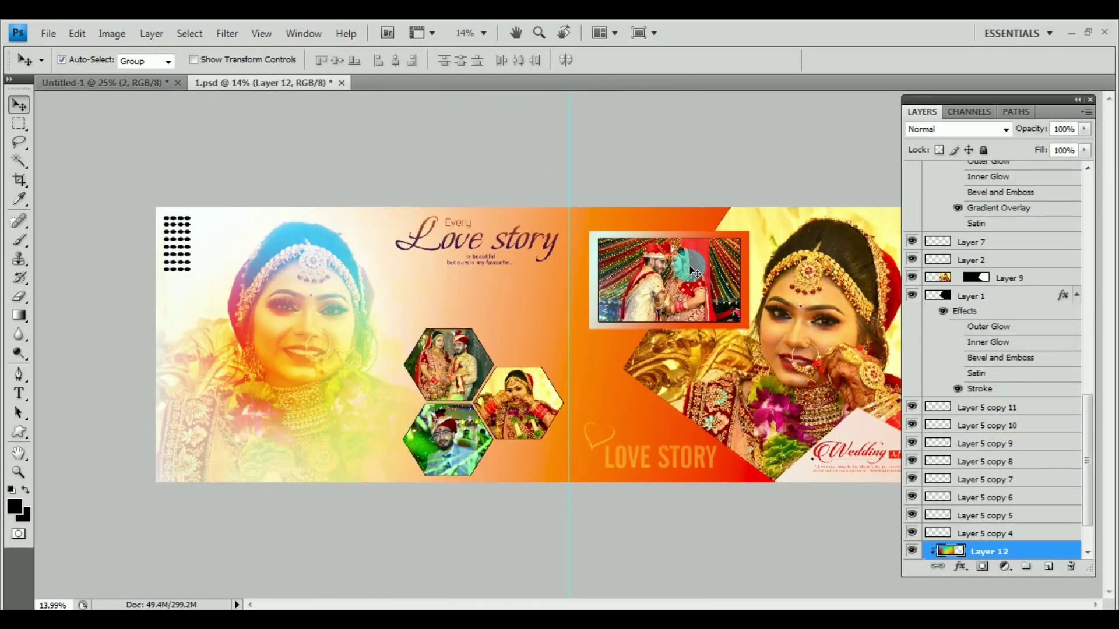
# Paste the purple gradient as Layer 13 and move it directly above Layer 9
pyautogui.hotkey('ctrl', 'v')
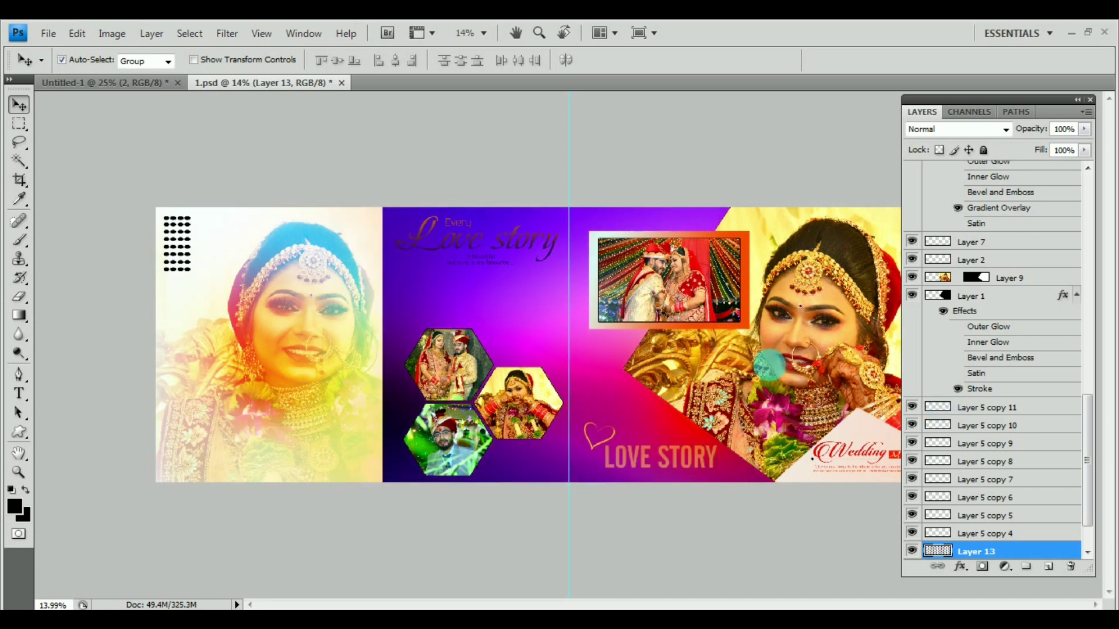
pyautogui.rightClick(729, 367)
pyautogui.click(770, 376)
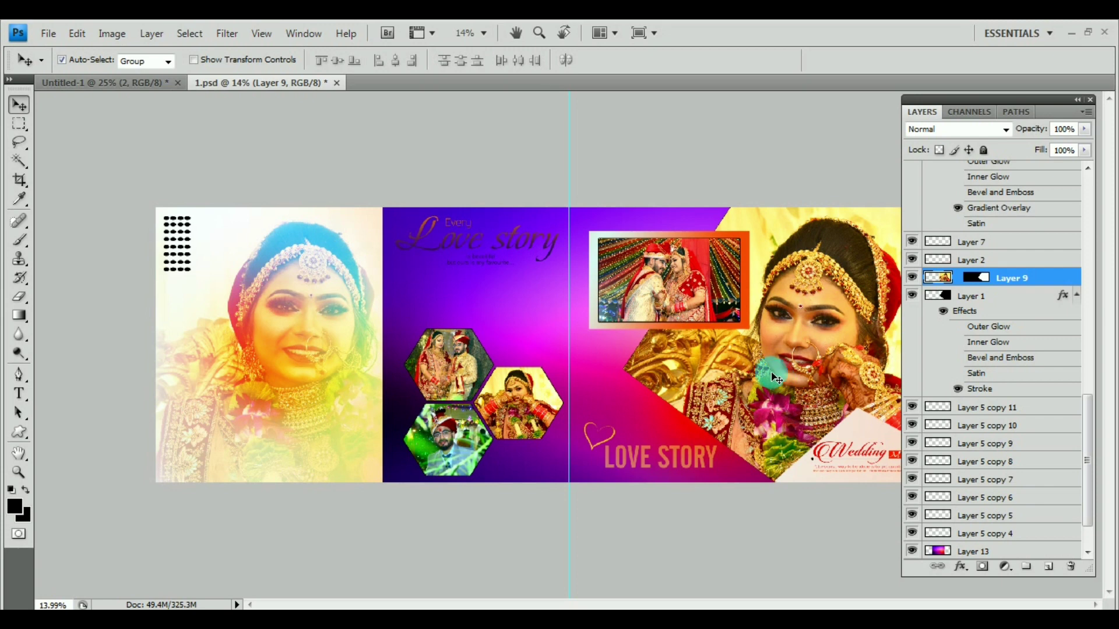
pyautogui.rightClick(739, 373)
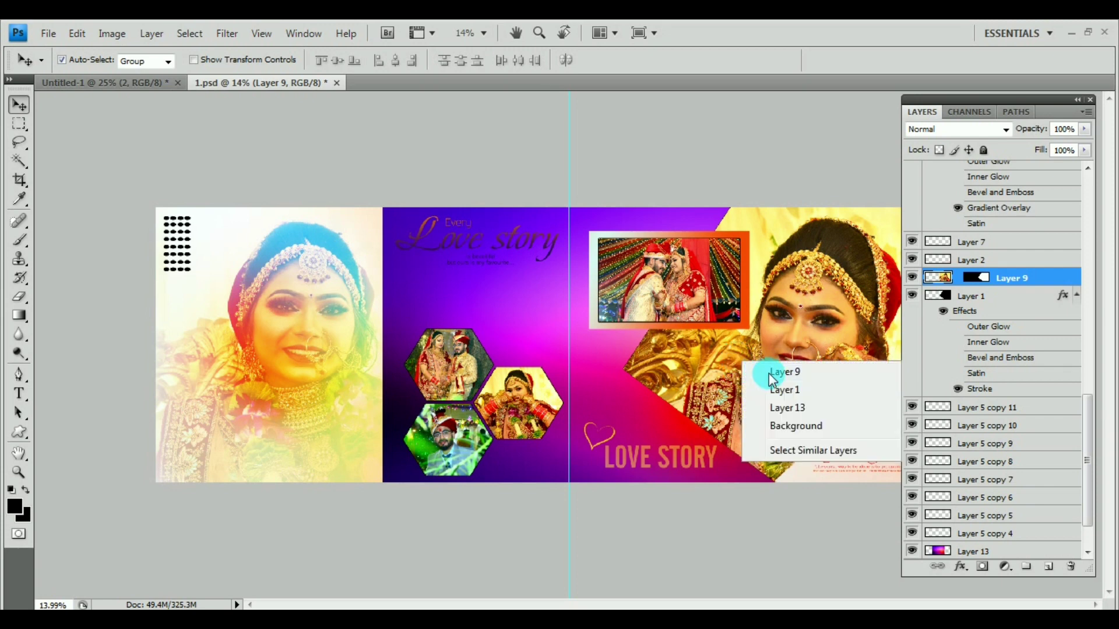
pyautogui.click(769, 373)
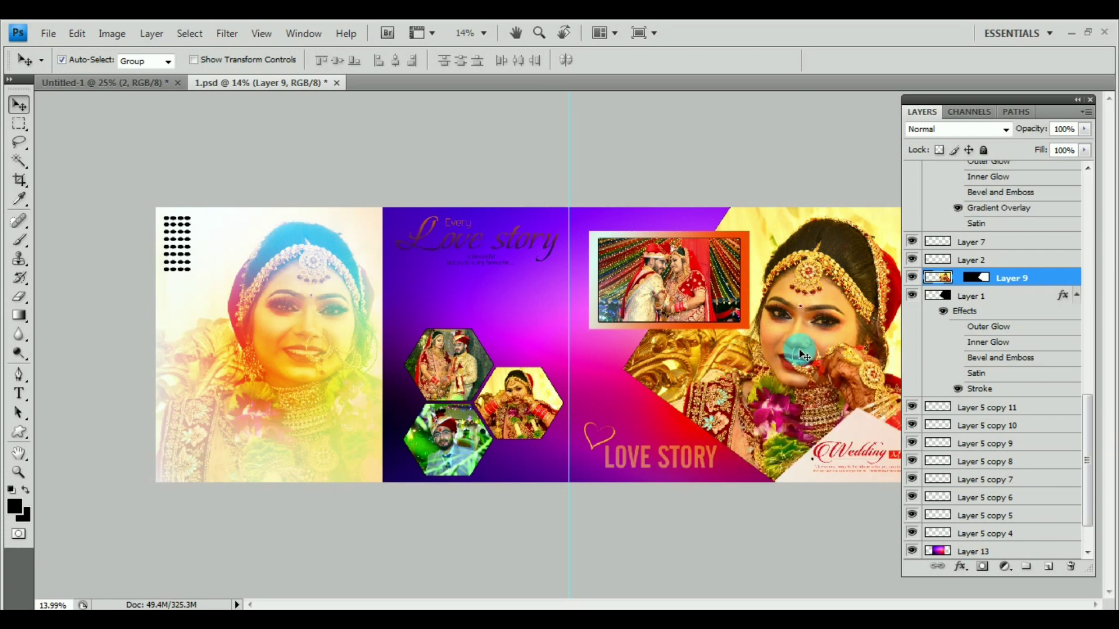
pyautogui.click(1000, 551)
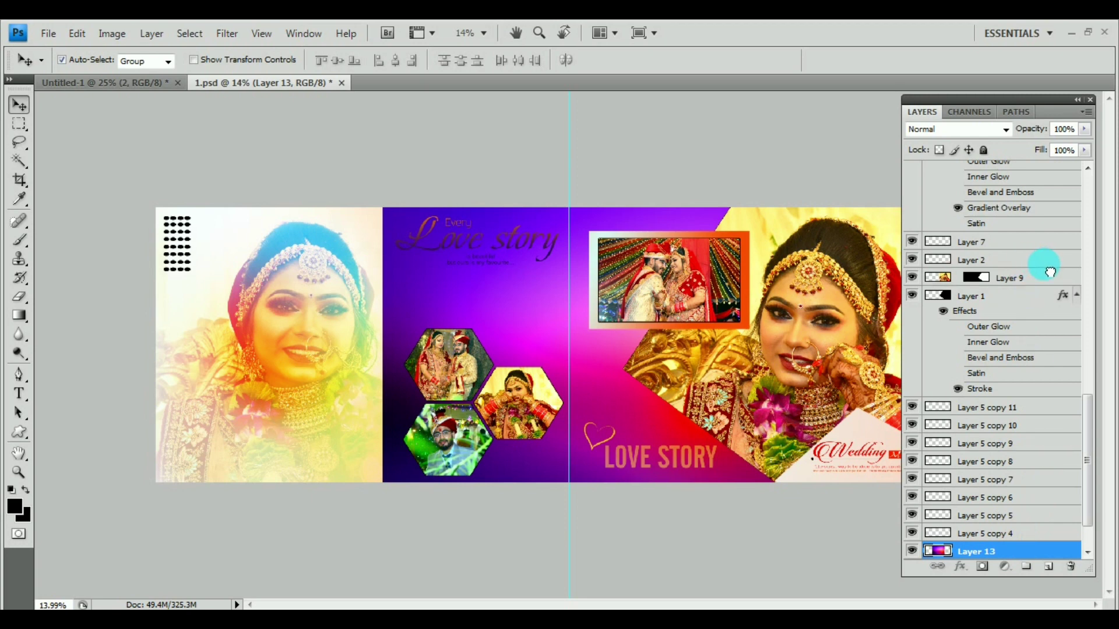
pyautogui.moveTo(1039, 337); pyautogui.dragTo(1044, 268)
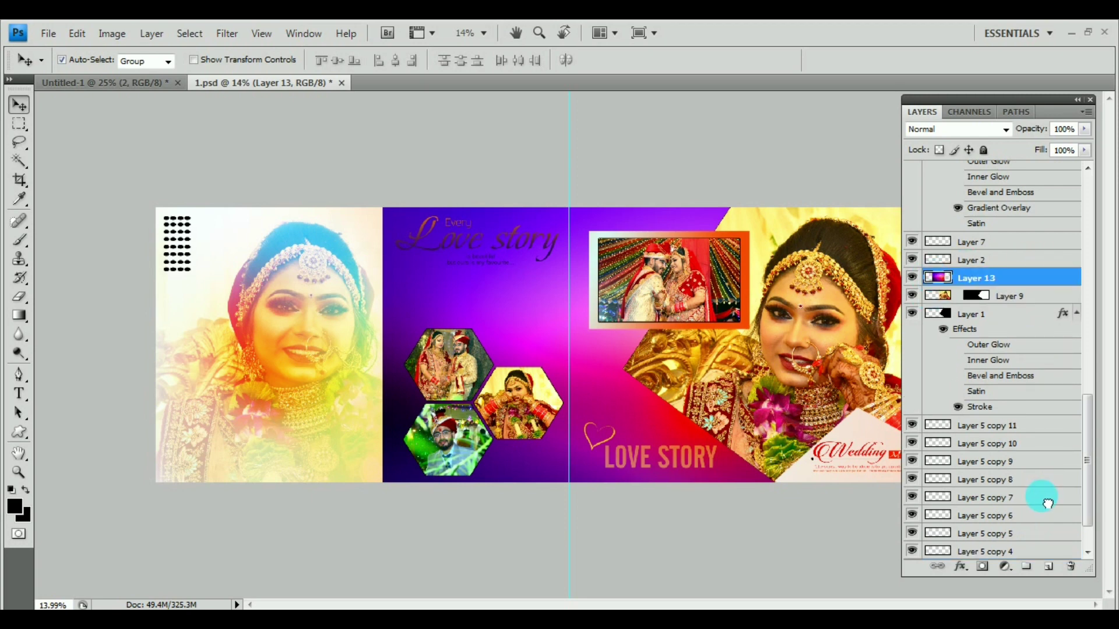
# Set Layer 13 to Screen, clip it to the right bride portrait, and shift it right
pyautogui.click(912, 296)
pyautogui.click(913, 279)
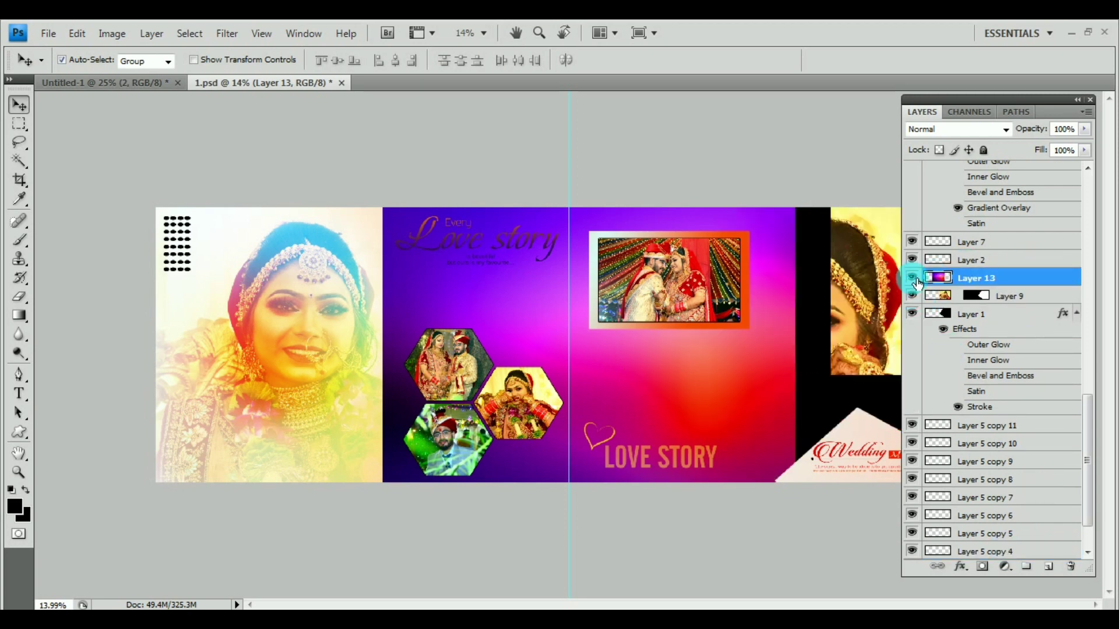
pyautogui.click(913, 279)
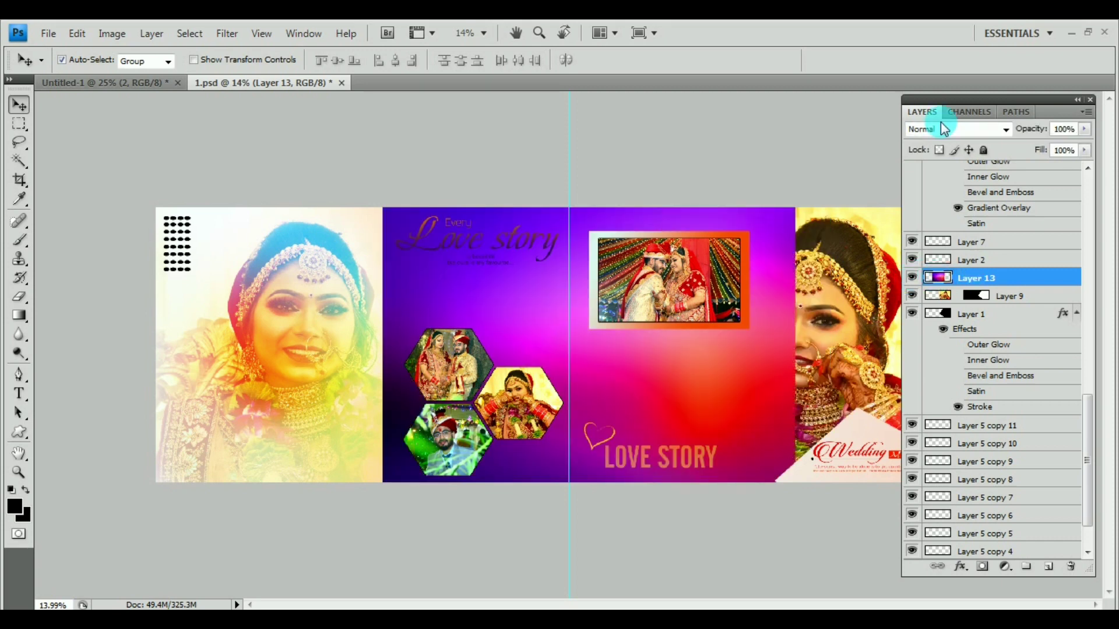
pyautogui.click(939, 129)
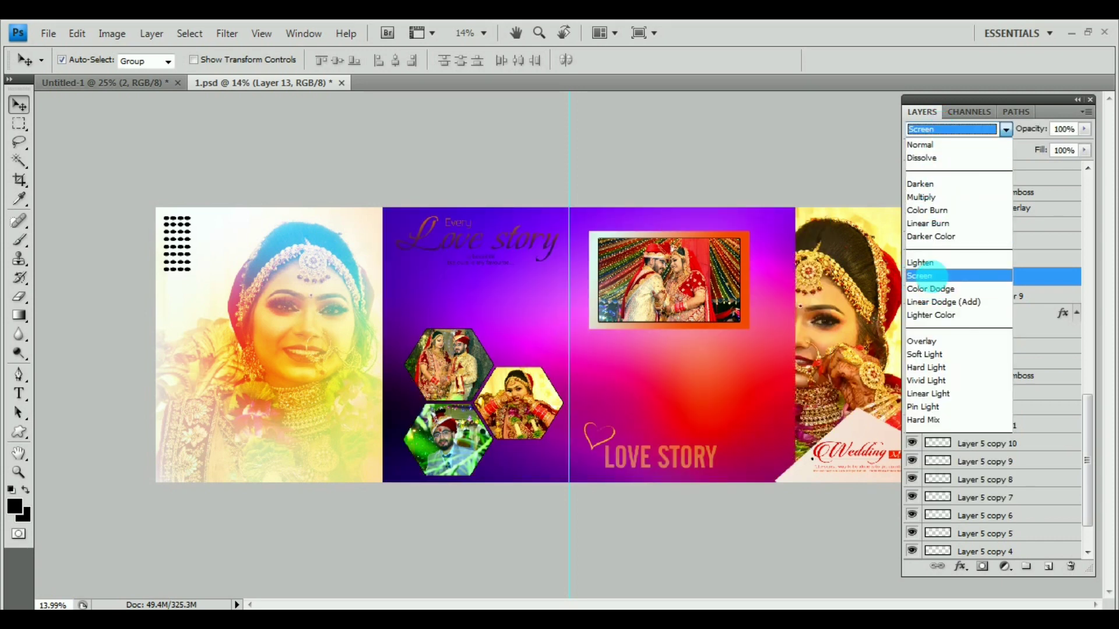
pyautogui.click(945, 278)
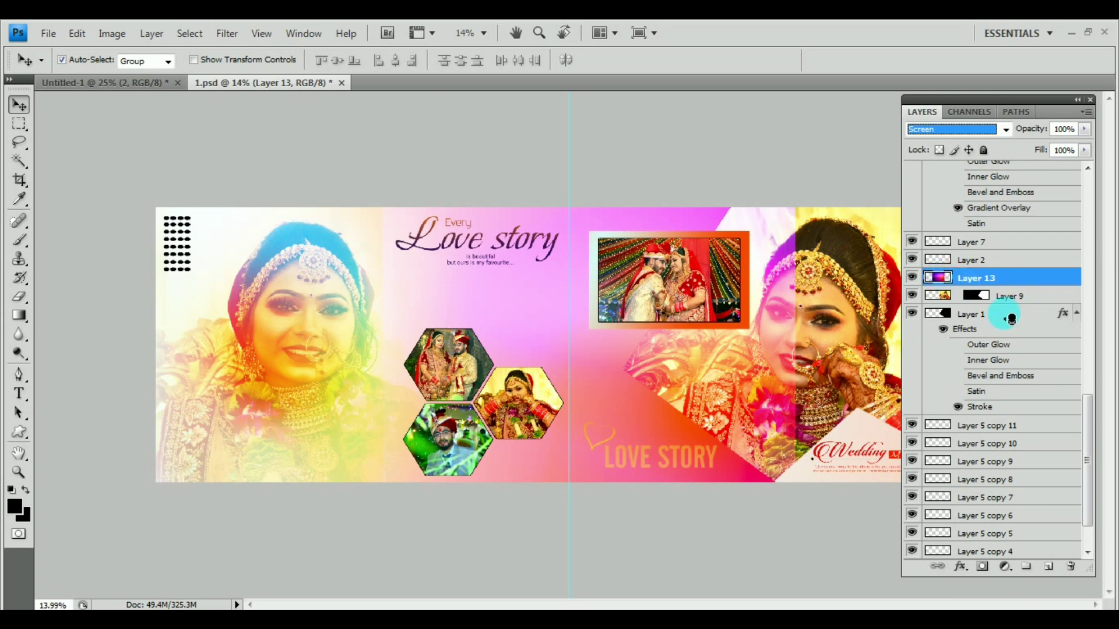
pyautogui.hotkey('ctrl', 'alt', 'g')
pyautogui.moveTo(752, 370); pyautogui.dragTo(840, 354)
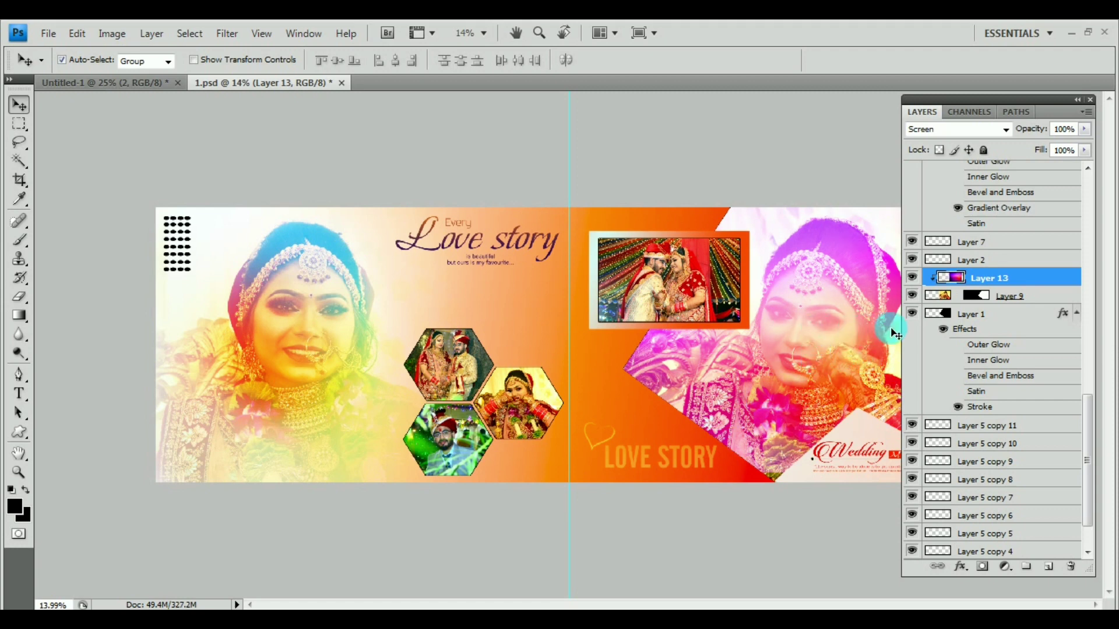
# Hide the panels and apply a -25 hue shift to the purple overlay
pyautogui.press('Tab')
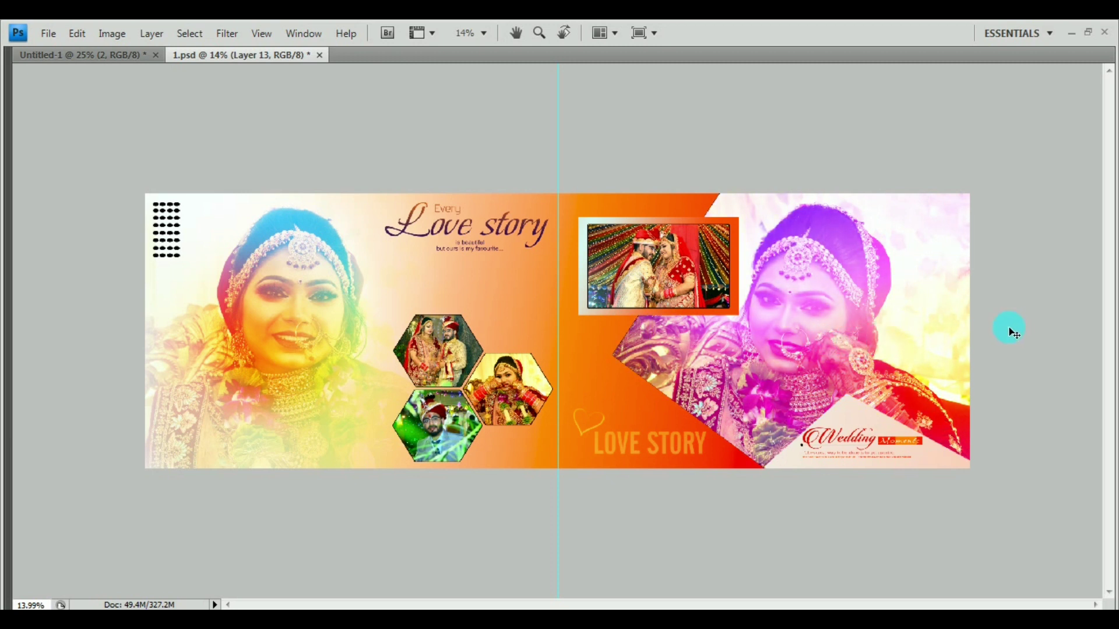
pyautogui.hotkey('ctrl', 'u')
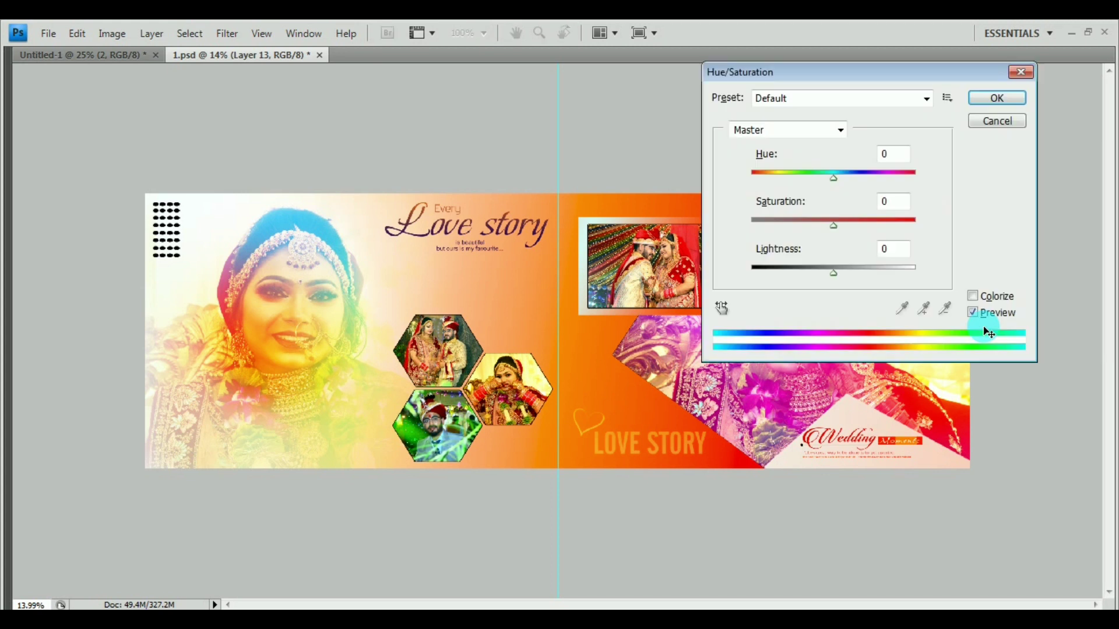
pyautogui.moveTo(722, 77); pyautogui.dragTo(265, 79)
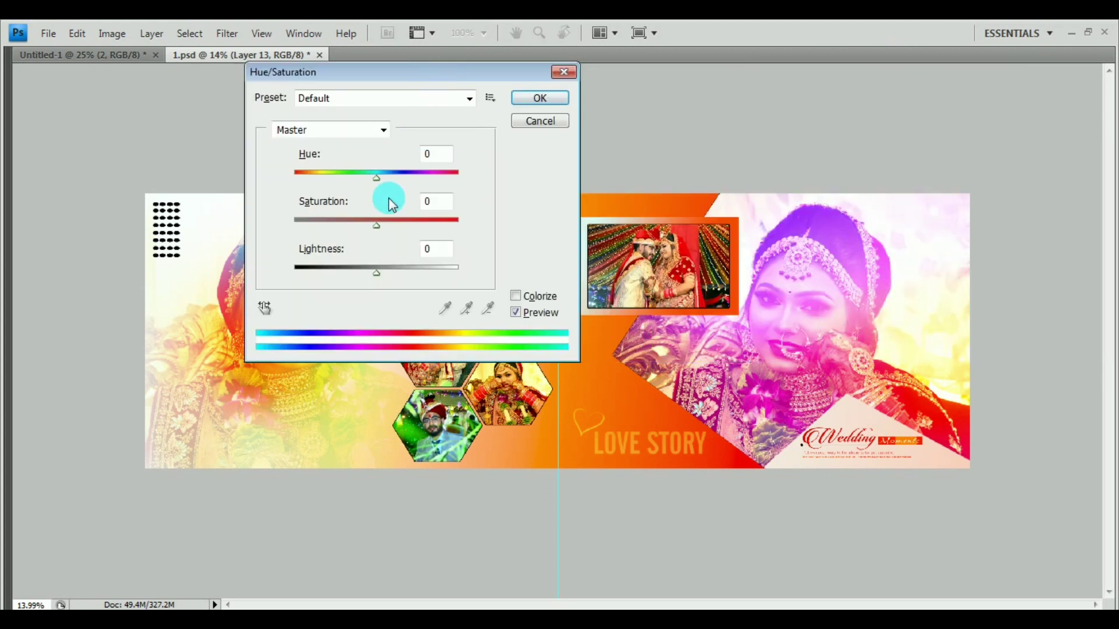
pyautogui.moveTo(375, 183)
pyautogui.mouseDown()
pyautogui.moveTo(334, 182)
pyautogui.moveTo(405, 189)
pyautogui.moveTo(356, 182)
pyautogui.mouseUp()
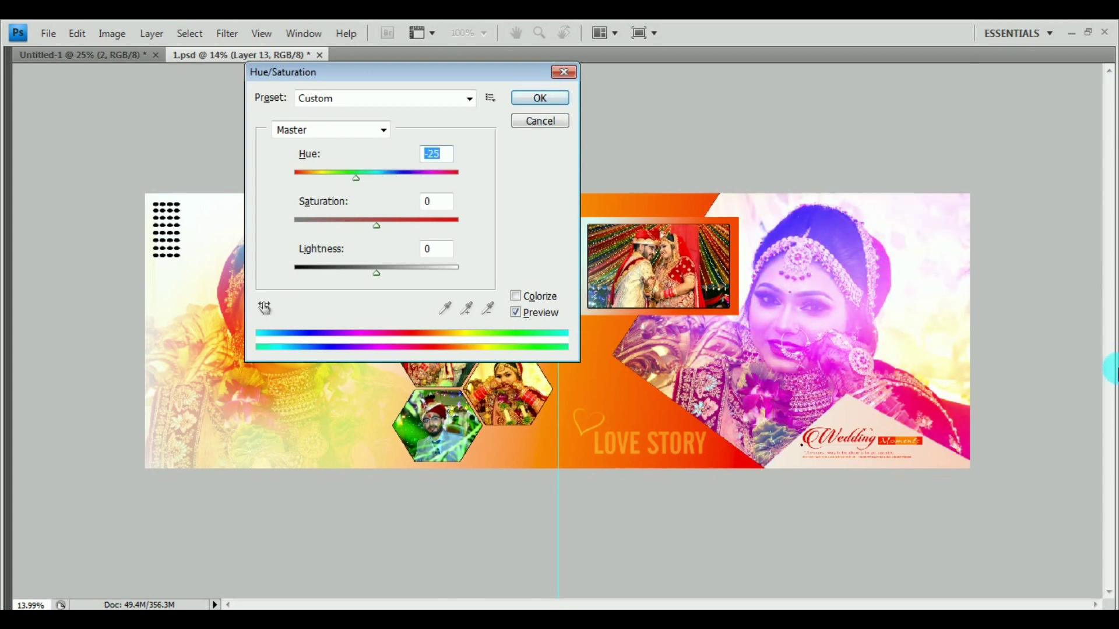
pyautogui.click(537, 97)
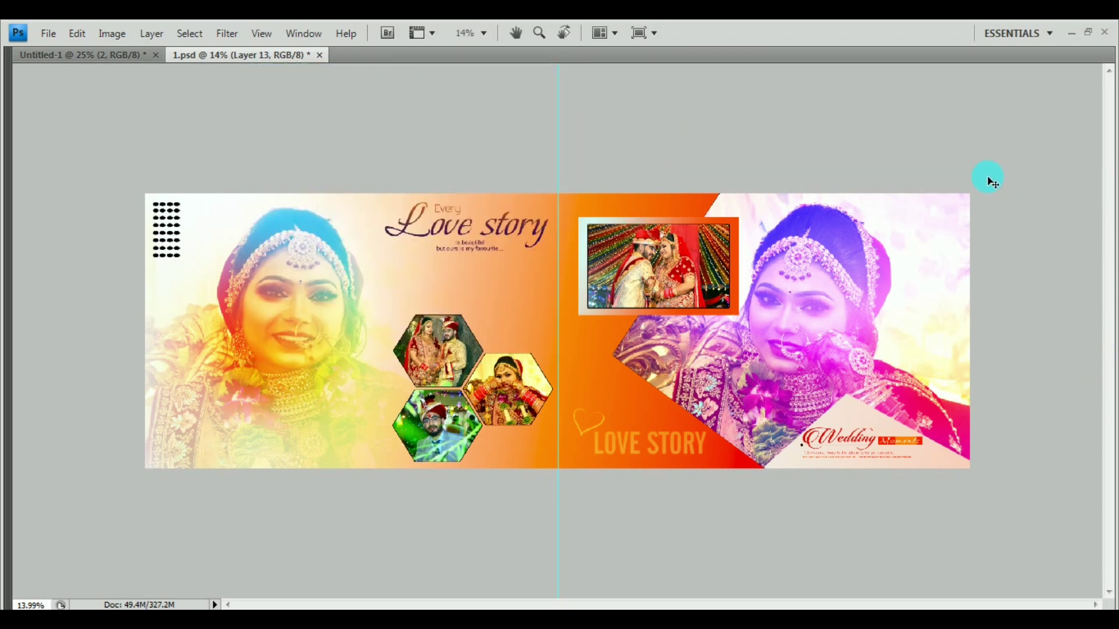
# Inspect the spread, restore the Layers panel and tools, and zoom out to fit 1.psd
pyautogui.scroll(2, 943, 173)
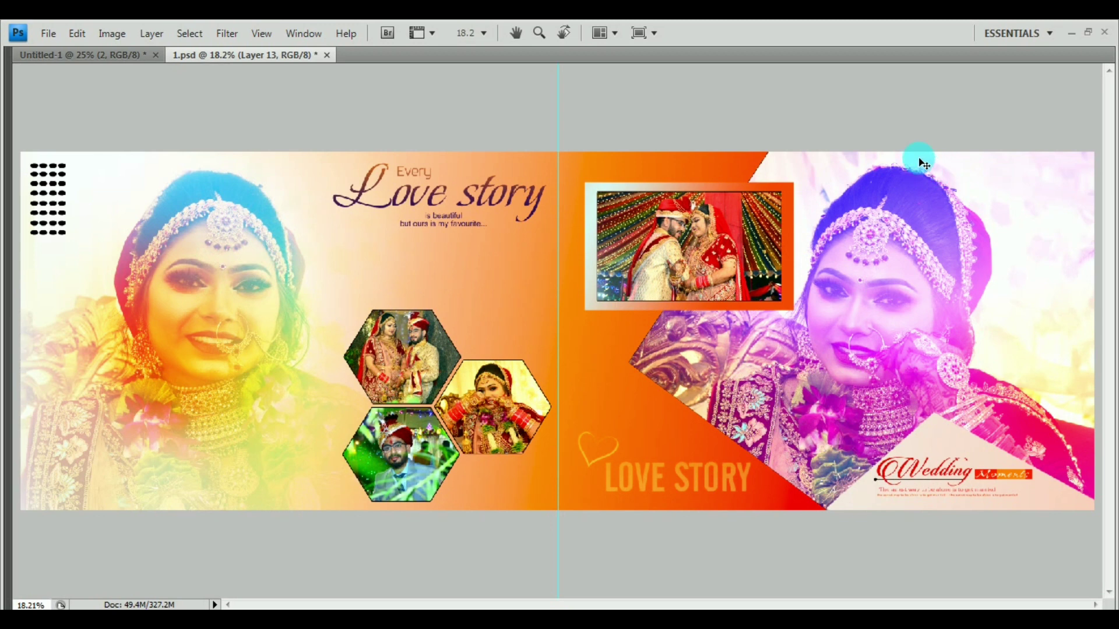
pyautogui.click(936, 141)
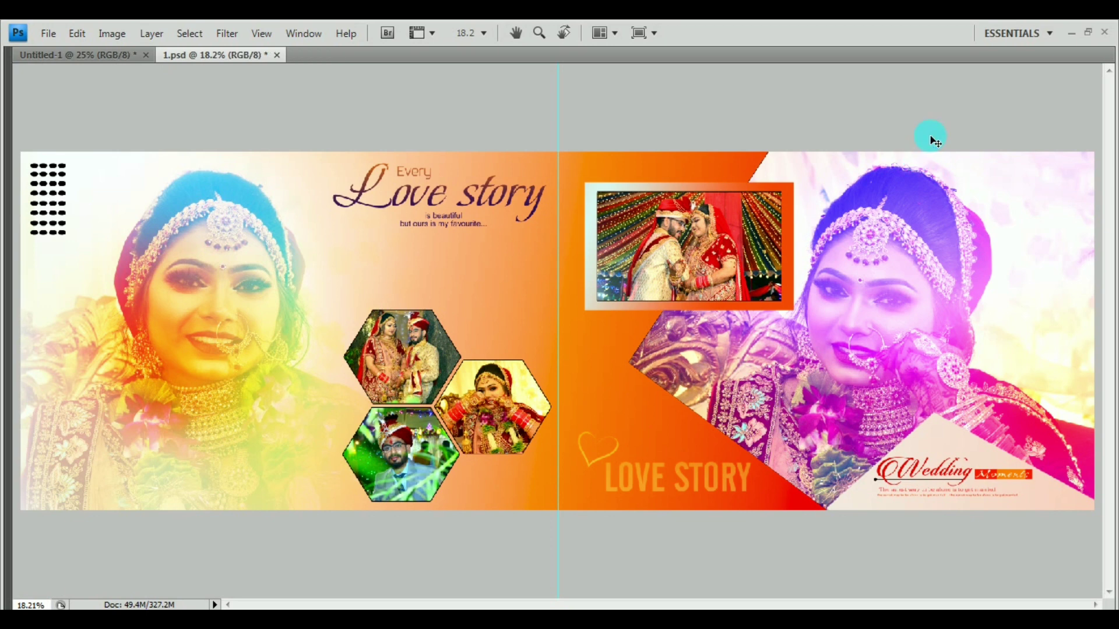
pyautogui.click(45, 56)
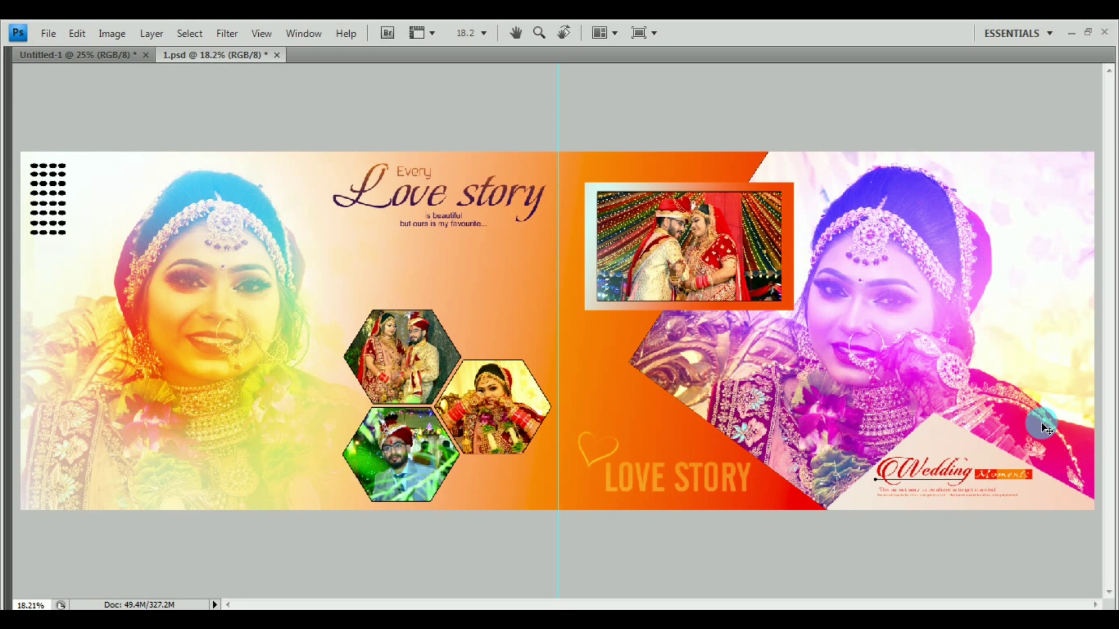
pyautogui.press('F7')
pyautogui.press('Tab')
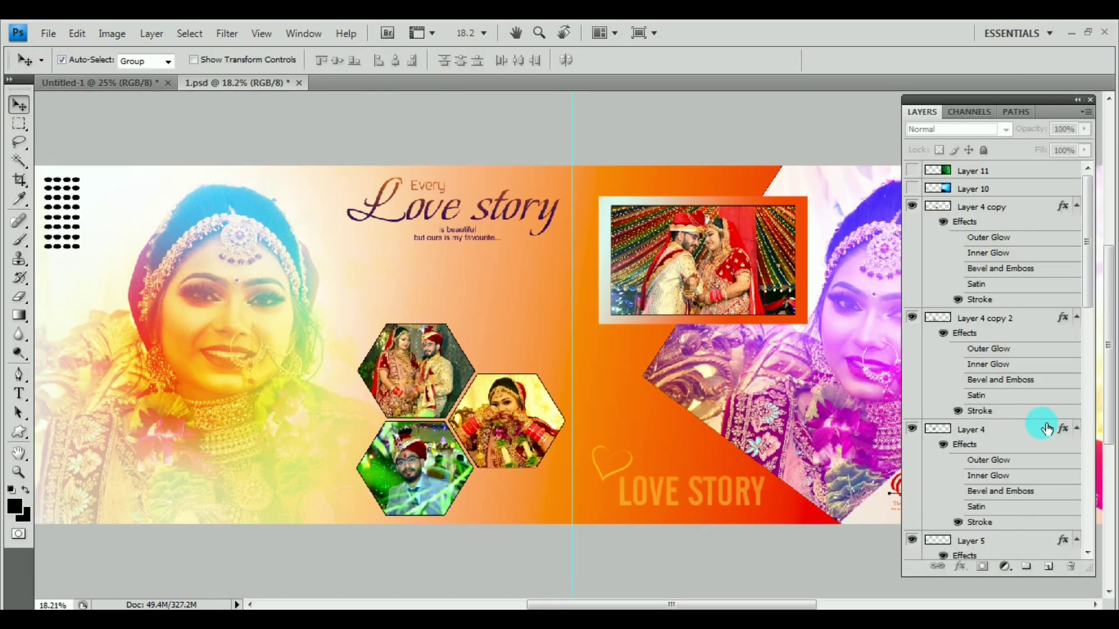
pyautogui.hotkey('ctrl', '-')
pyautogui.hotkey('ctrl', '-')
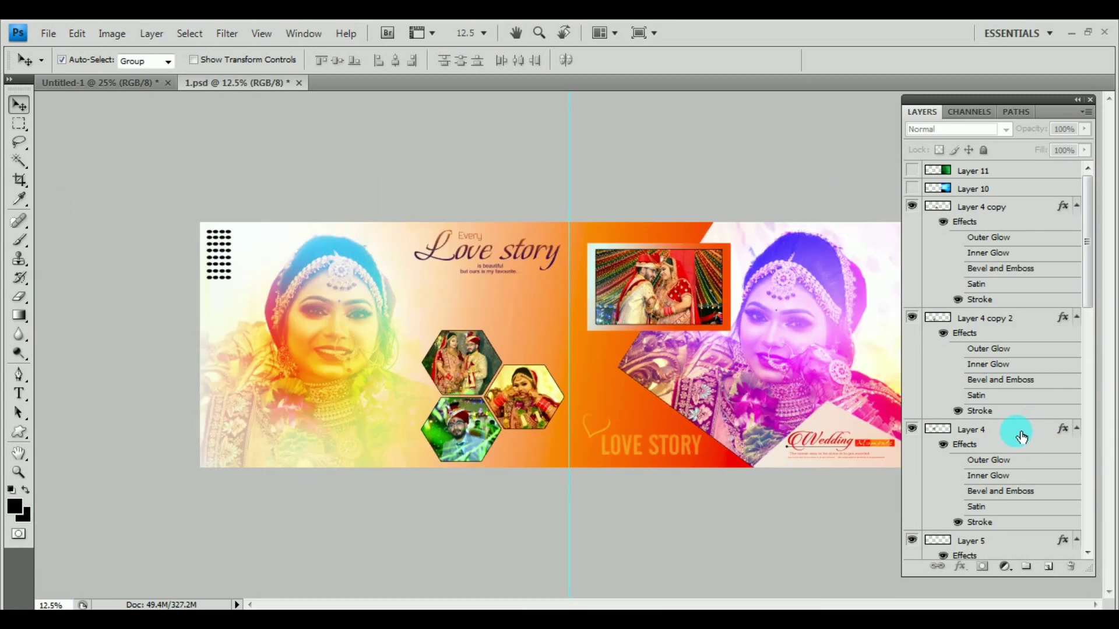